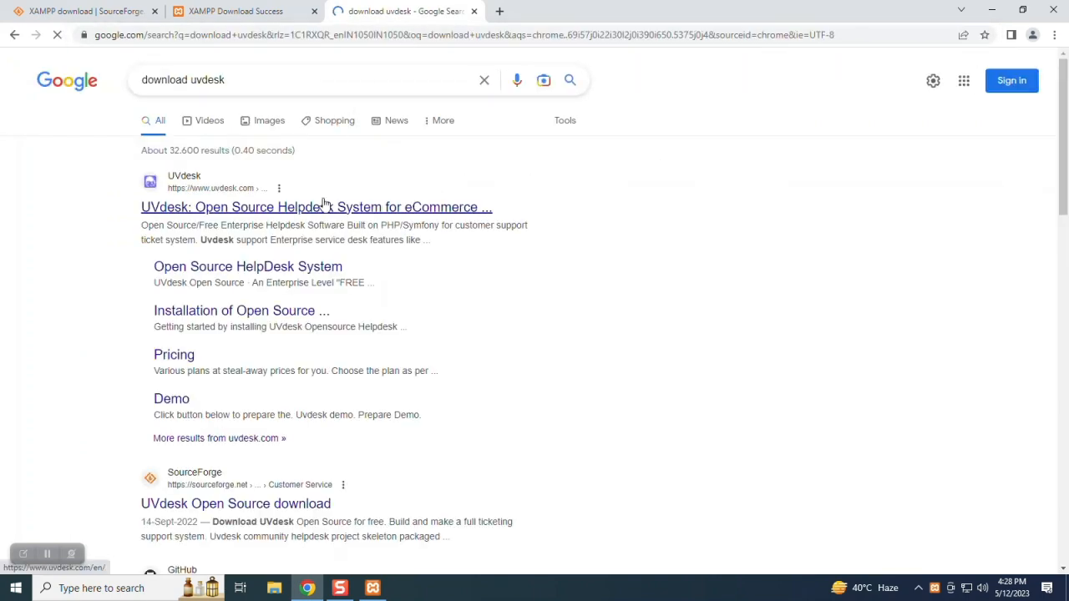
- Download the UVdesk open-source community zip from uvdesk.com and view Chrome's Downloads list
{"action": "left_click", "coordinate": [325, 204]}
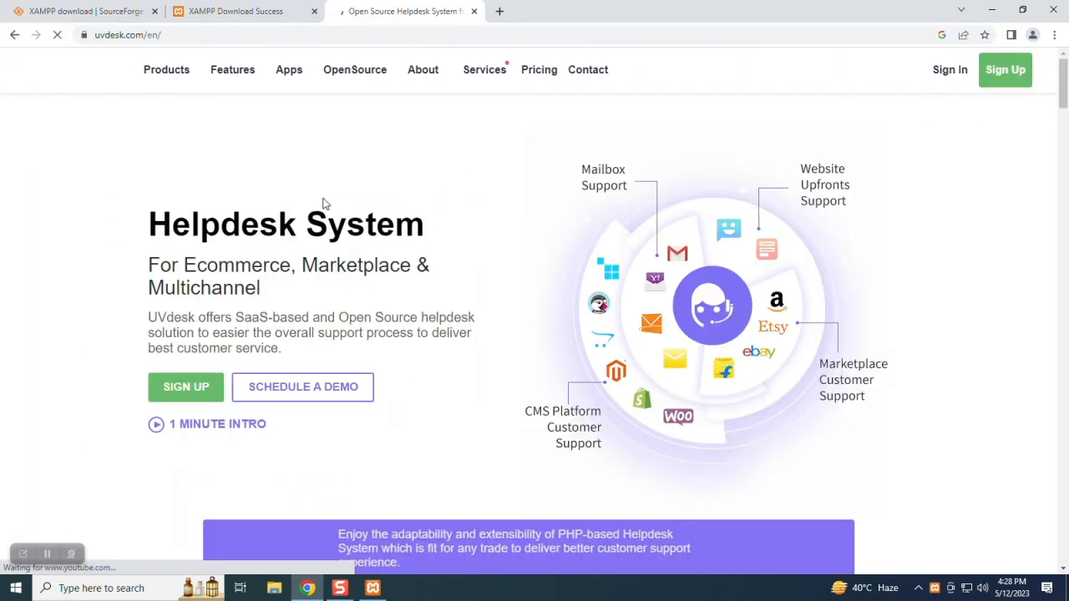
{"action": "mouse_move", "coordinate": [344, 75]}
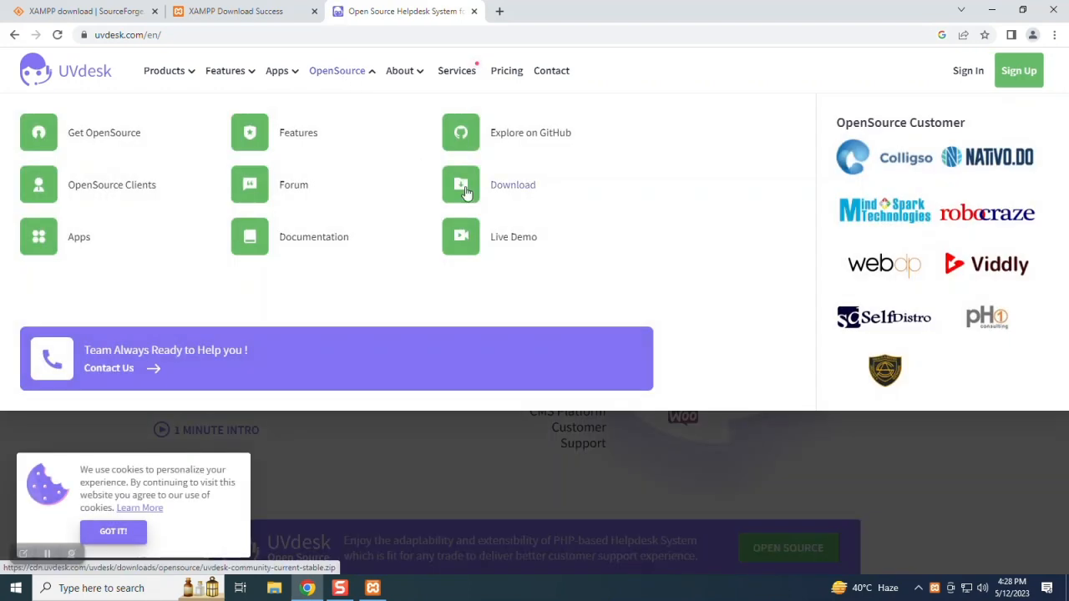
{"action": "left_click", "coordinate": [444, 211]}
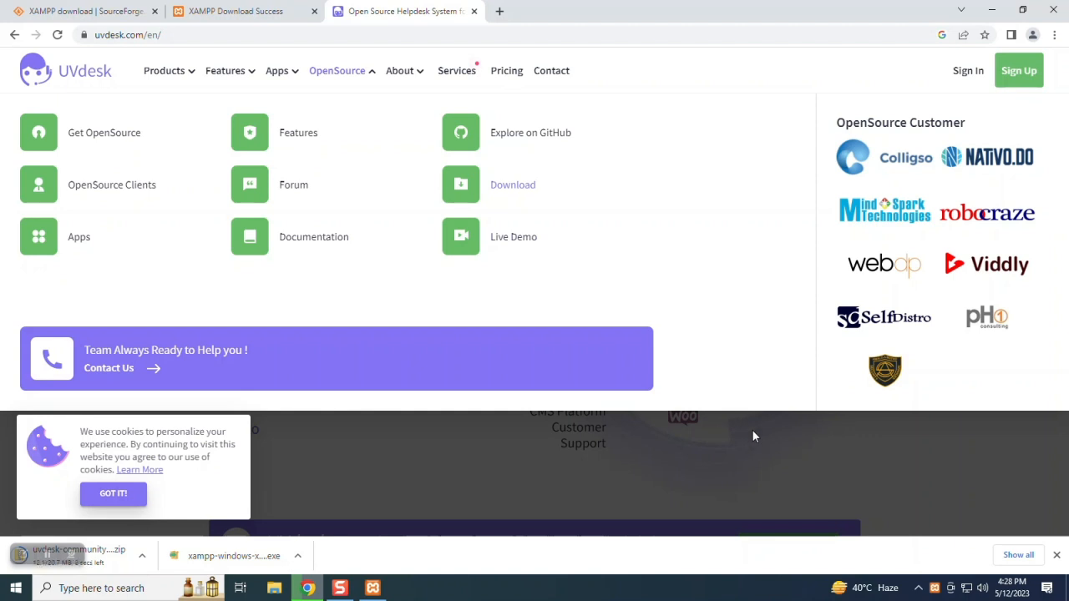
{"action": "left_click", "coordinate": [1018, 554]}
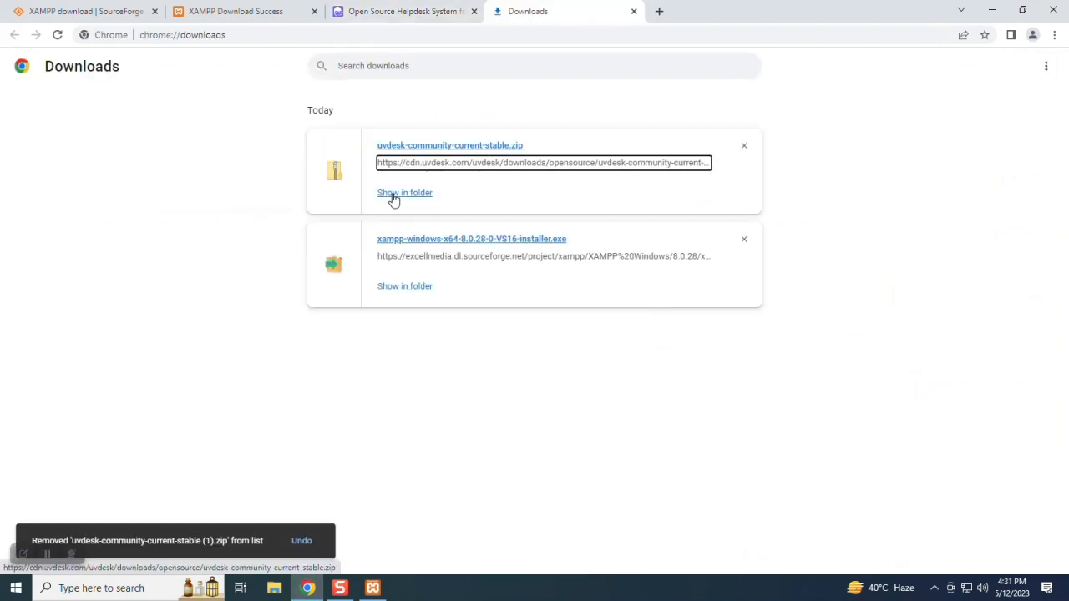
- Copy the downloaded uvdesk-community-current-stable.zip from its download folder
{"action": "left_click", "coordinate": [394, 200]}
{"action": "right_click", "coordinate": [190, 107]}
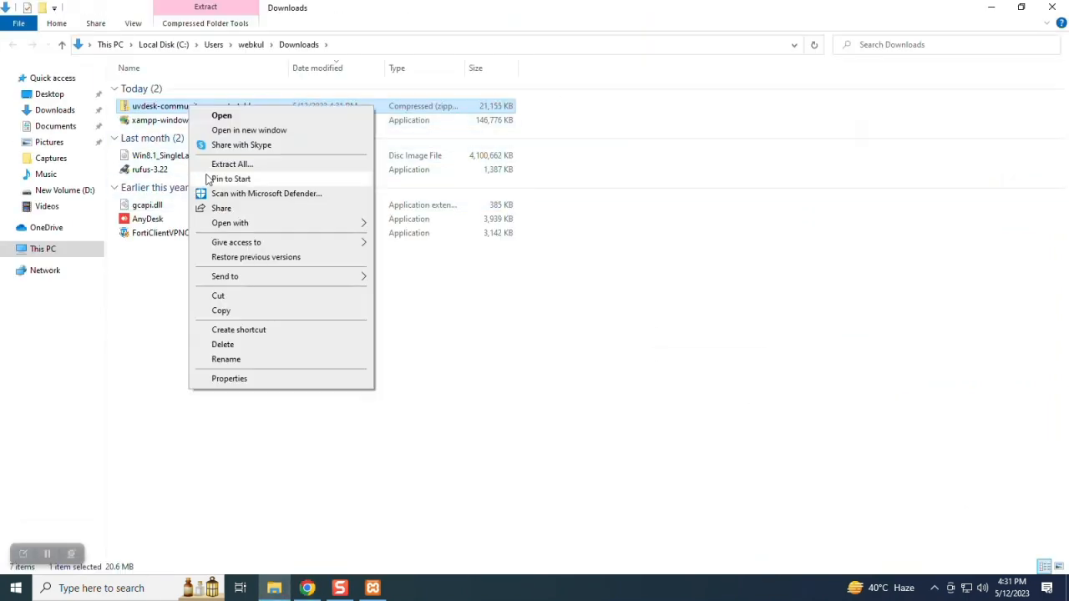
{"action": "left_click", "coordinate": [221, 310]}
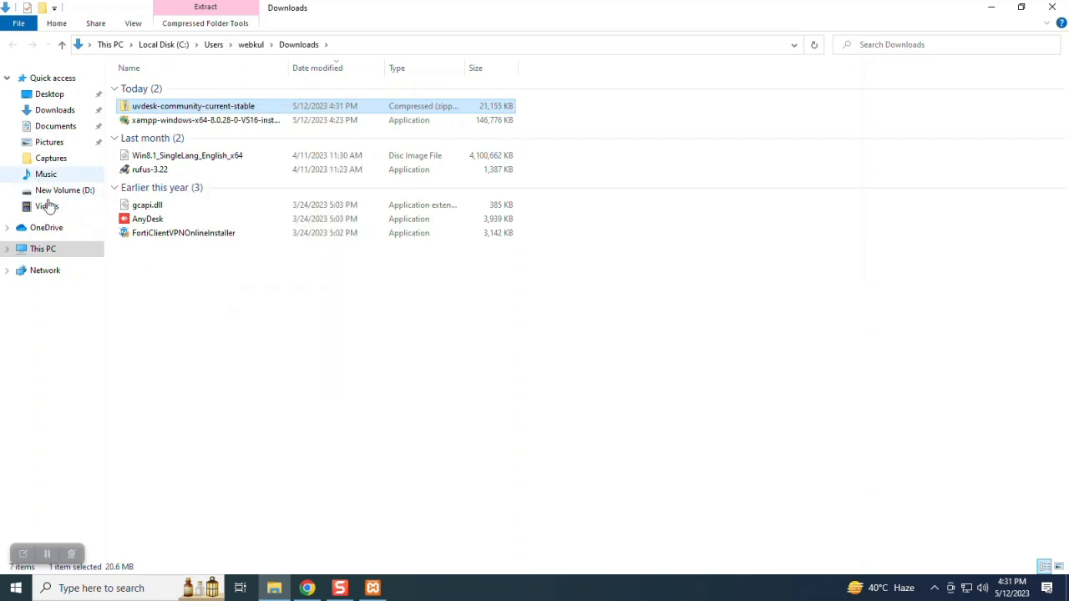
- Paste the UVdesk zip into C:\xampp\htdocs and select the pasted file
{"action": "left_click", "coordinate": [25, 248]}
{"action": "left_click", "coordinate": [138, 185]}
{"action": "double_click", "coordinate": [176, 203]}
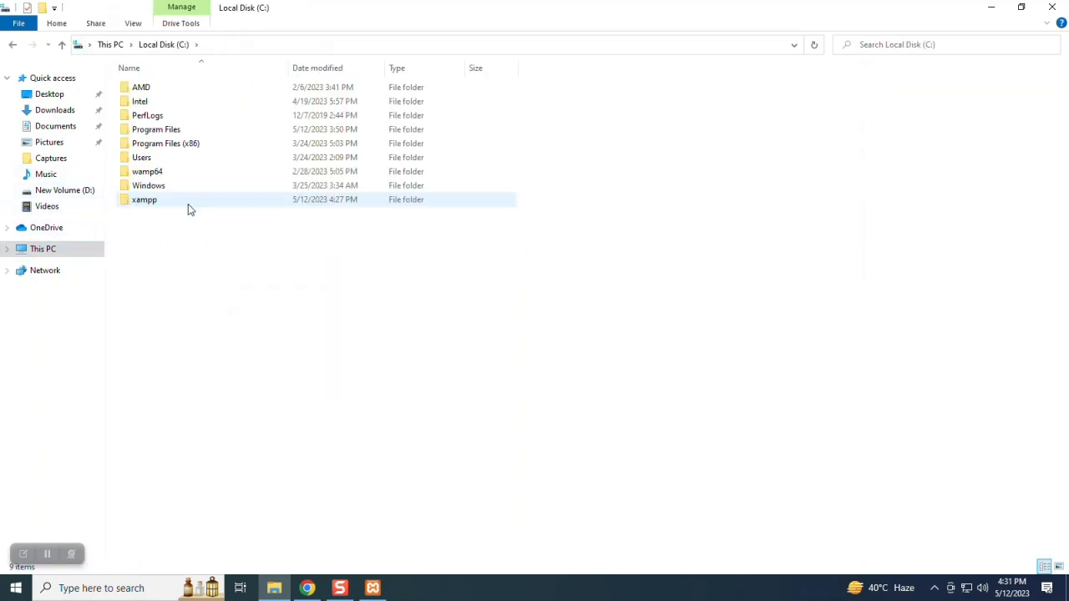
{"action": "double_click", "coordinate": [170, 201]}
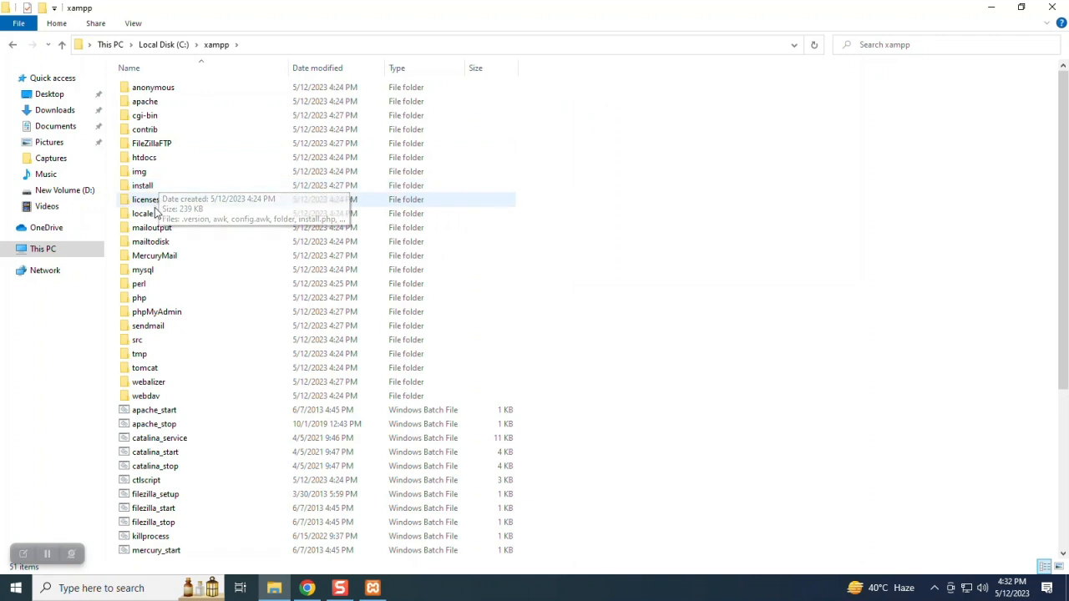
{"action": "double_click", "coordinate": [143, 157]}
{"action": "right_click", "coordinate": [627, 287]}
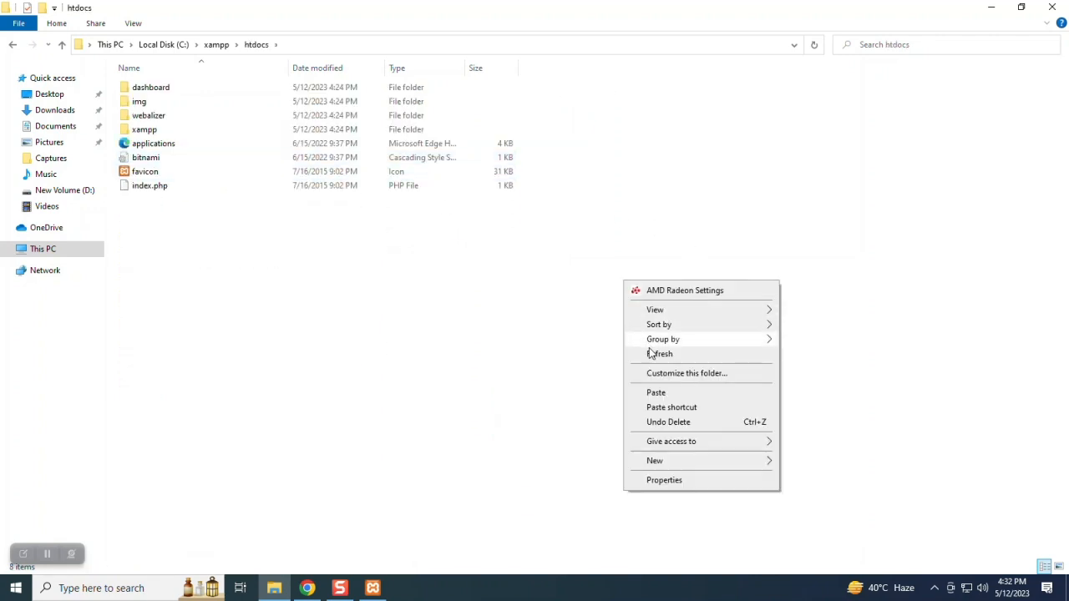
{"action": "left_click", "coordinate": [655, 394]}
{"action": "left_click", "coordinate": [406, 367]}
{"action": "left_click", "coordinate": [178, 202]}
{"action": "right_click", "coordinate": [177, 200]}
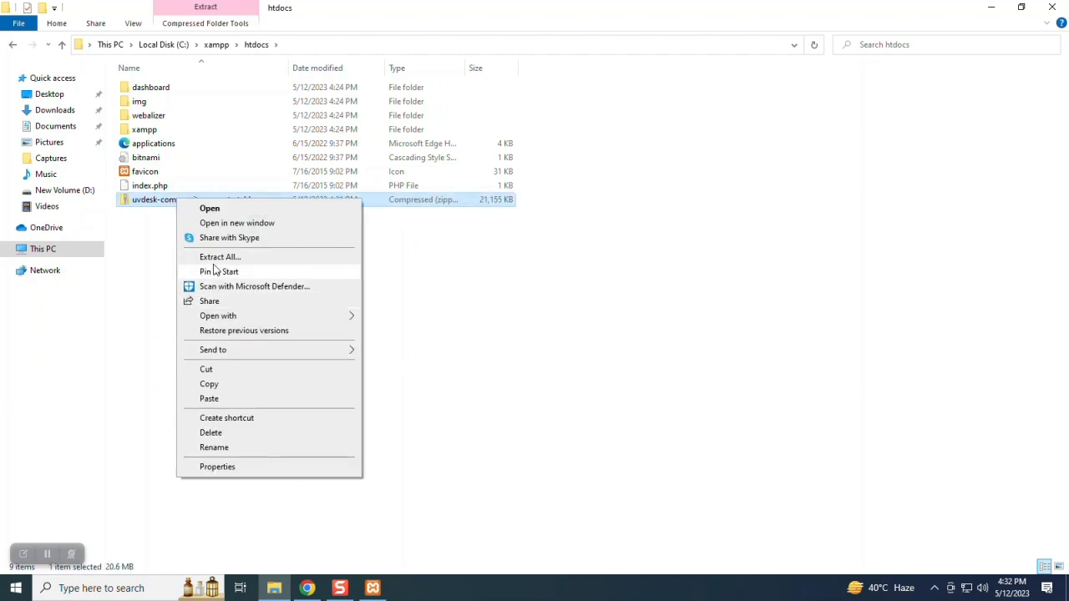
- Extract the UVdesk zip into htdocs with the destination folder named uvdesk
{"action": "left_click", "coordinate": [217, 258]}
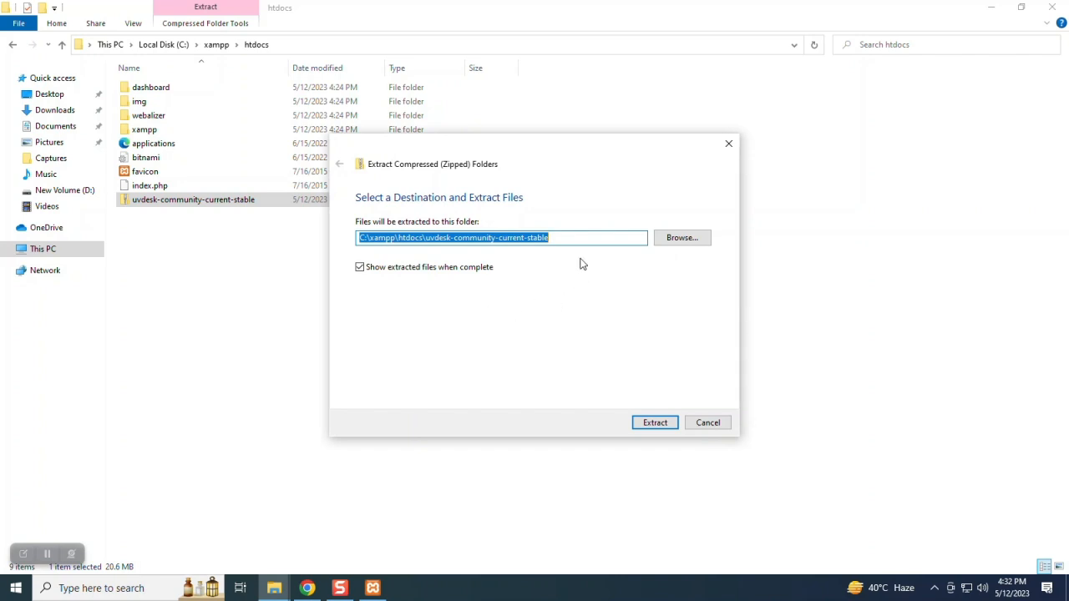
{"action": "key", "text": "End"}
{"action": "key", "text": "BackSpace"}
{"action": "key", "text": "BackSpace"}
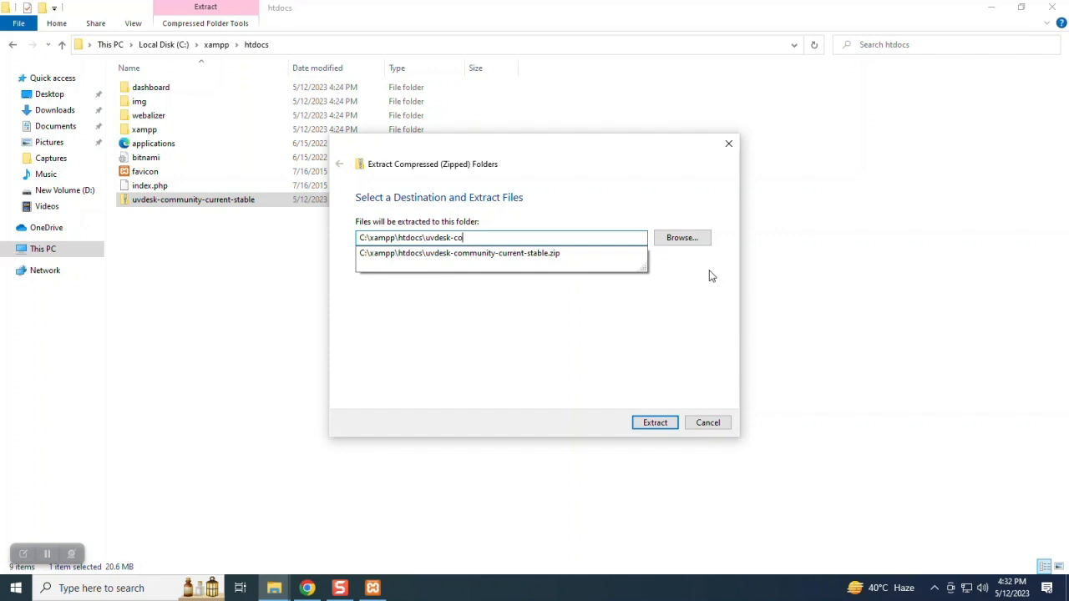
{"action": "key", "text": "BackSpace"}
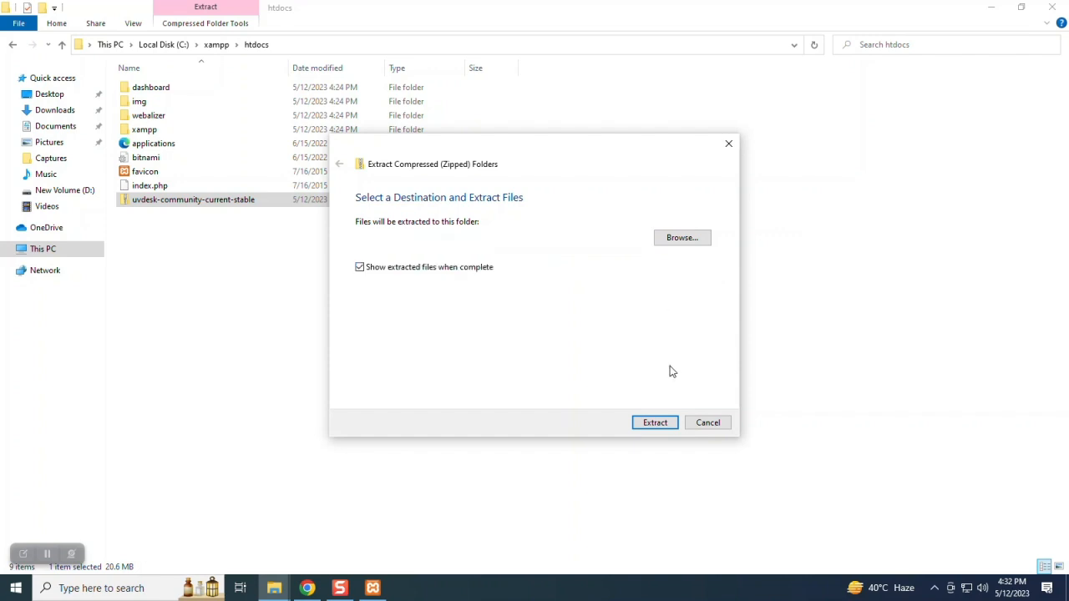
{"action": "left_click", "coordinate": [658, 423]}
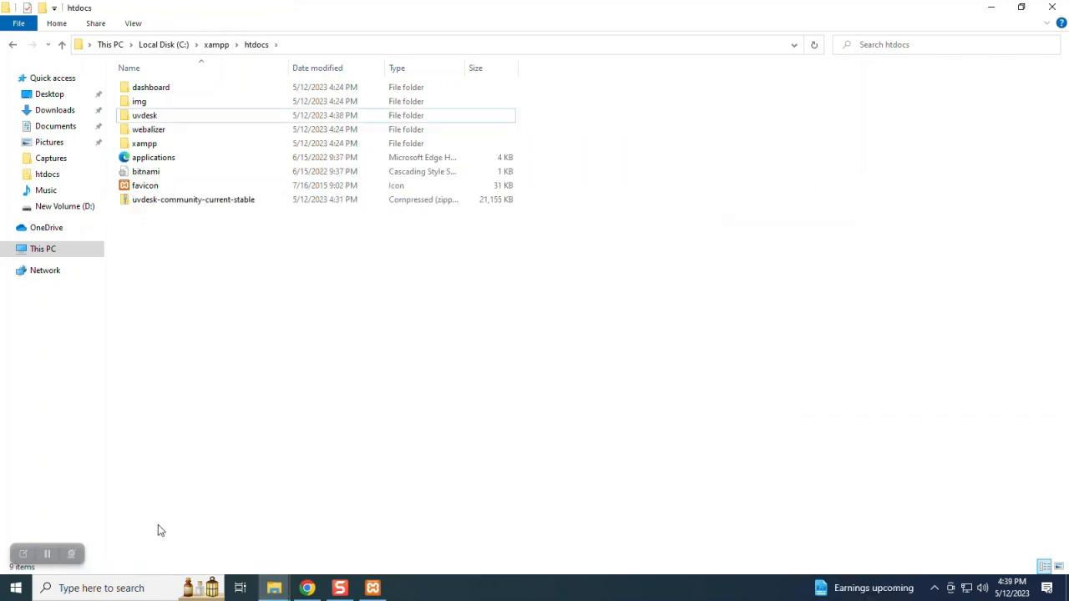
- Check the extracted uvdesk folder, then stop and restart Apache in XAMPP
{"action": "double_click", "coordinate": [158, 115]}
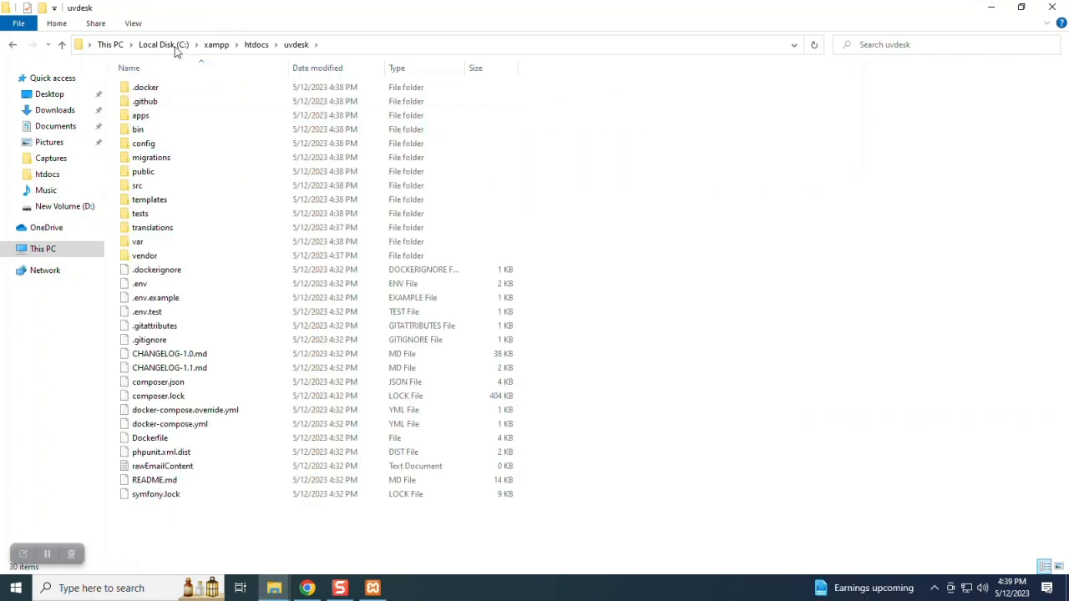
{"action": "left_click", "coordinate": [254, 46]}
{"action": "left_click", "coordinate": [372, 587]}
{"action": "left_click", "coordinate": [620, 255]}
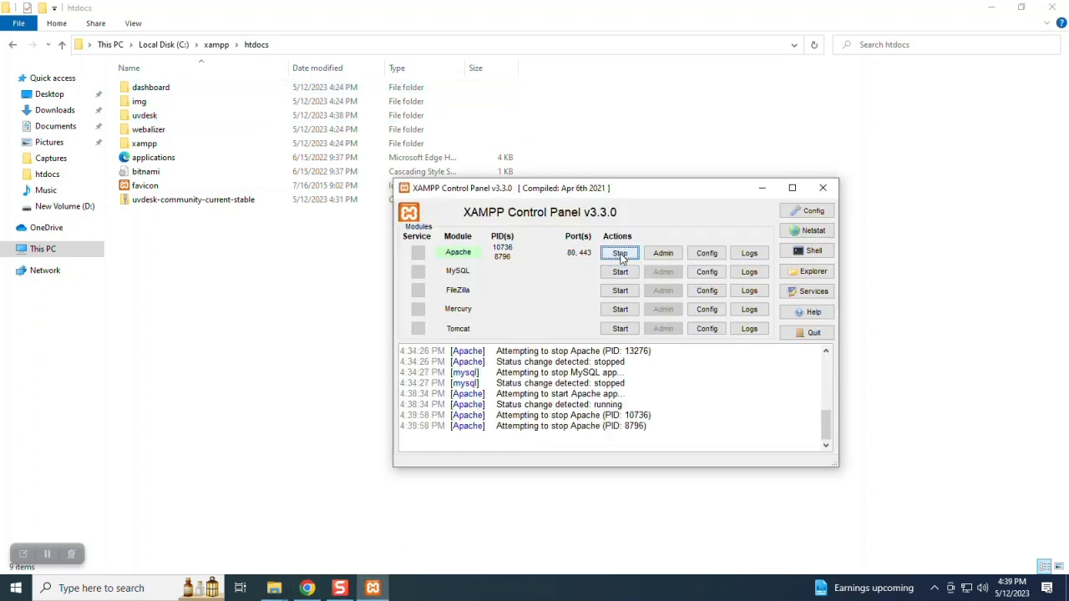
{"action": "left_click", "coordinate": [620, 254]}
- Confirm localhost/uvdesk is listed in Chrome, then minimize the open windows
{"action": "left_click", "coordinate": [311, 588]}
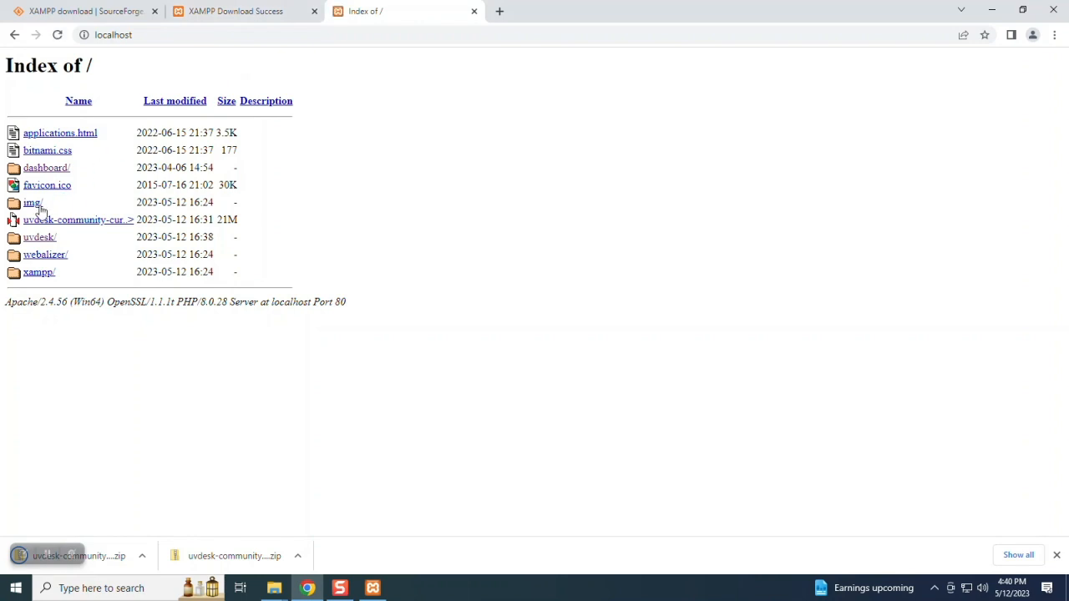
{"action": "left_click", "coordinate": [41, 237]}
{"action": "left_click", "coordinate": [14, 34]}
{"action": "left_click", "coordinate": [991, 9]}
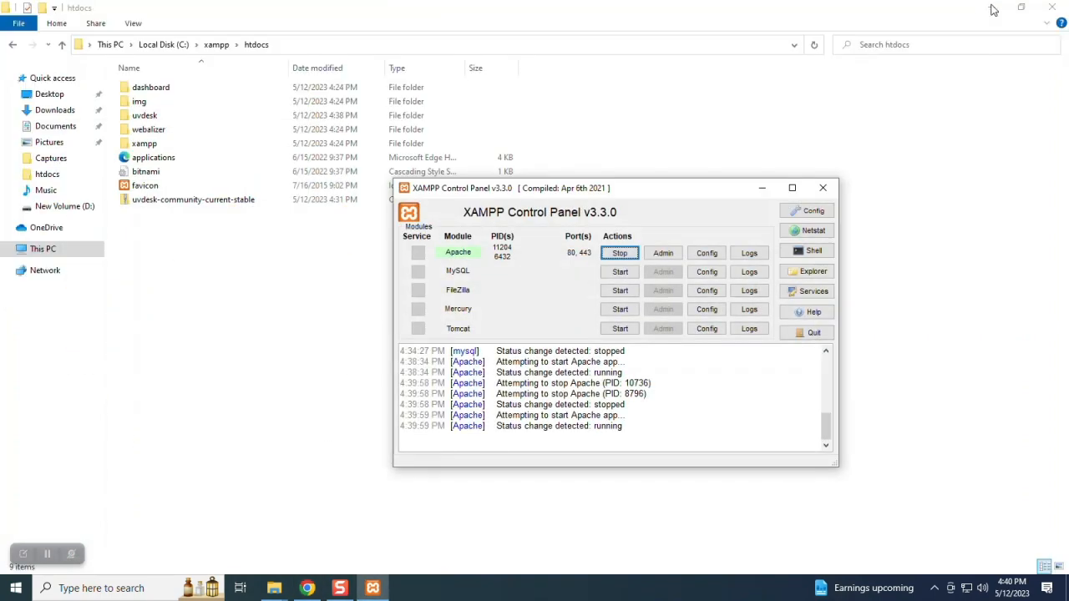
{"action": "left_click", "coordinate": [992, 8]}
{"action": "left_click", "coordinate": [989, 8]}
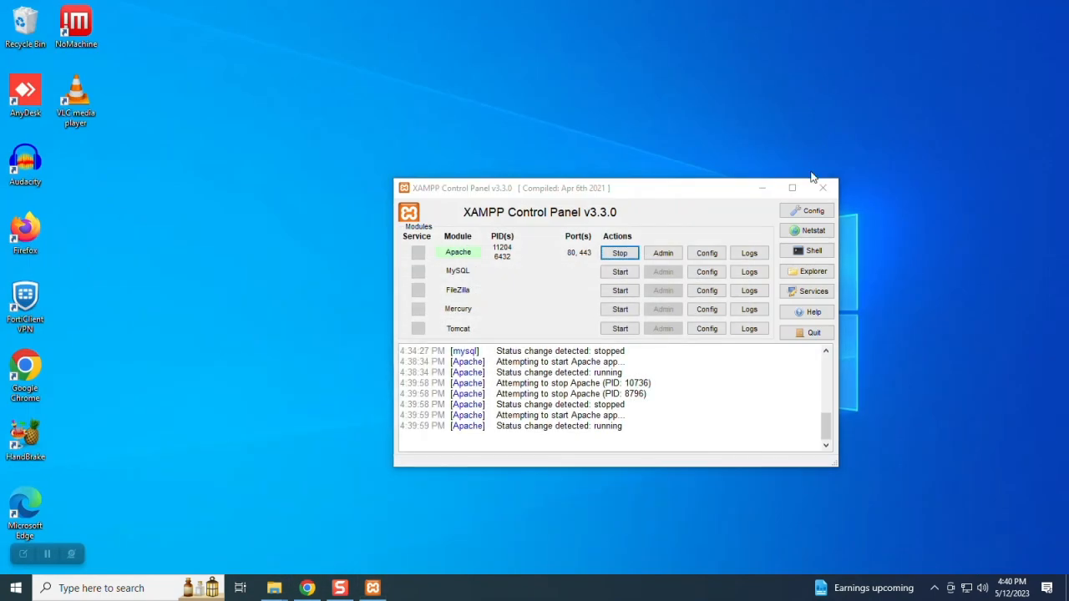
- Create a new text document on the desktop named info.php
{"action": "left_click", "coordinate": [762, 188]}
{"action": "right_click", "coordinate": [594, 185]}
{"action": "mouse_move", "coordinate": [723, 317]}
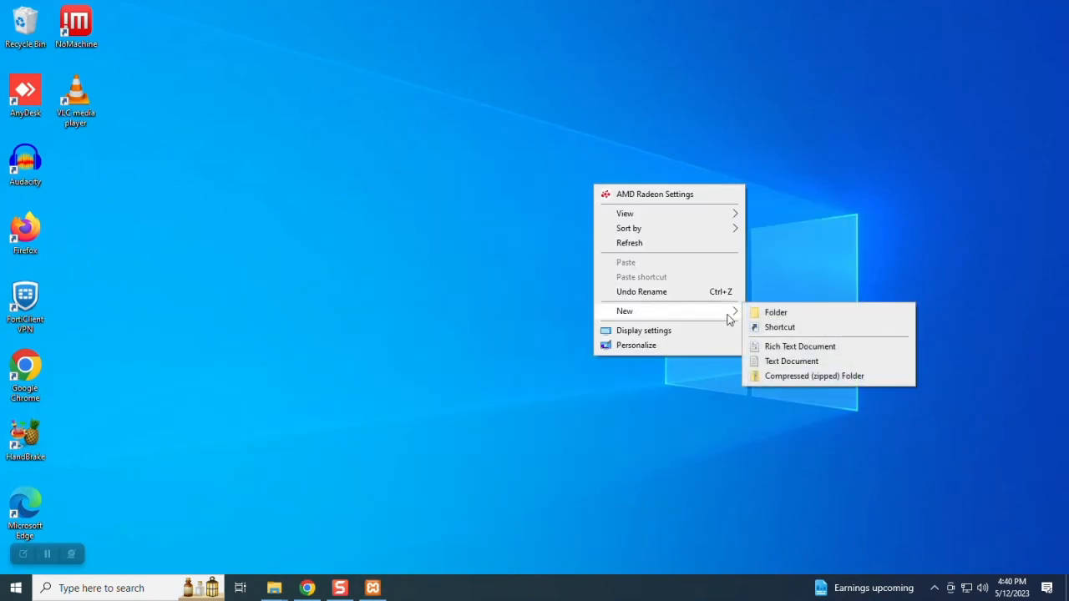
{"action": "left_click", "coordinate": [797, 361]}
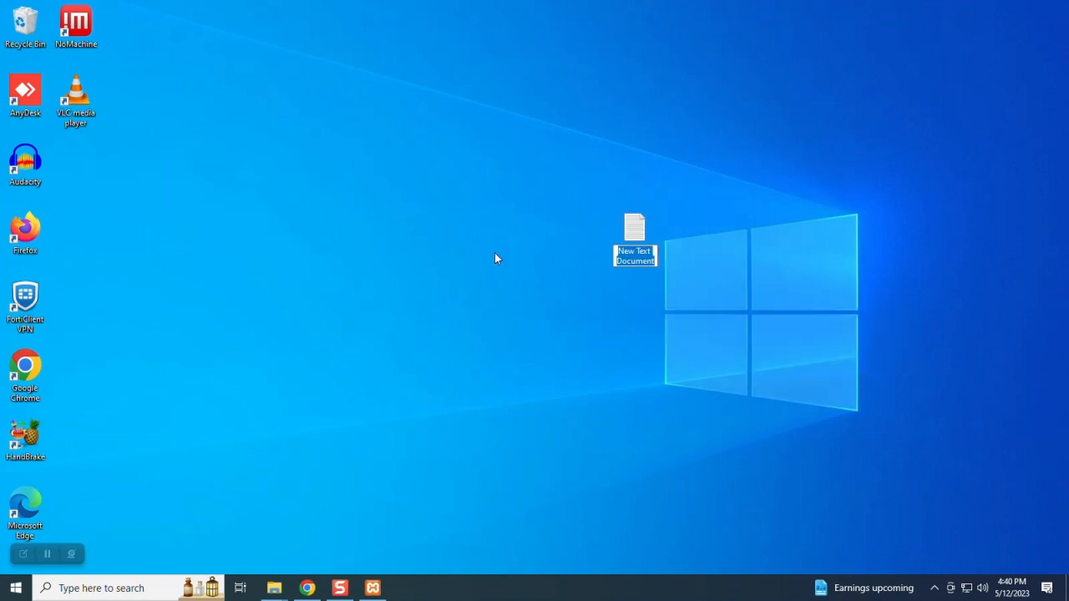
{"action": "type", "text": "info.php"}
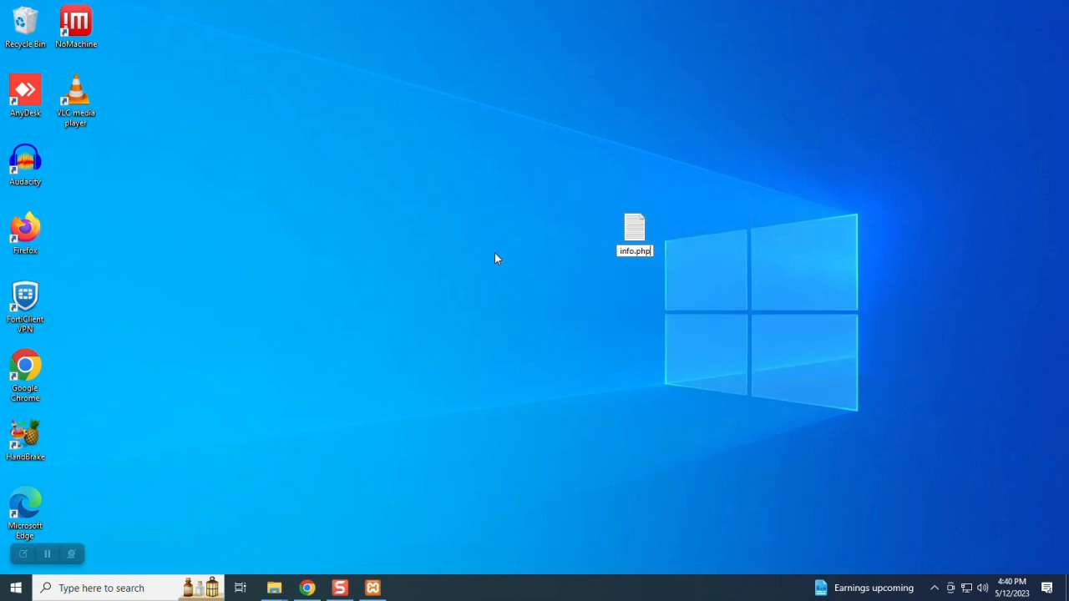
{"action": "key", "text": "Return"}
{"action": "key", "text": "Return"}
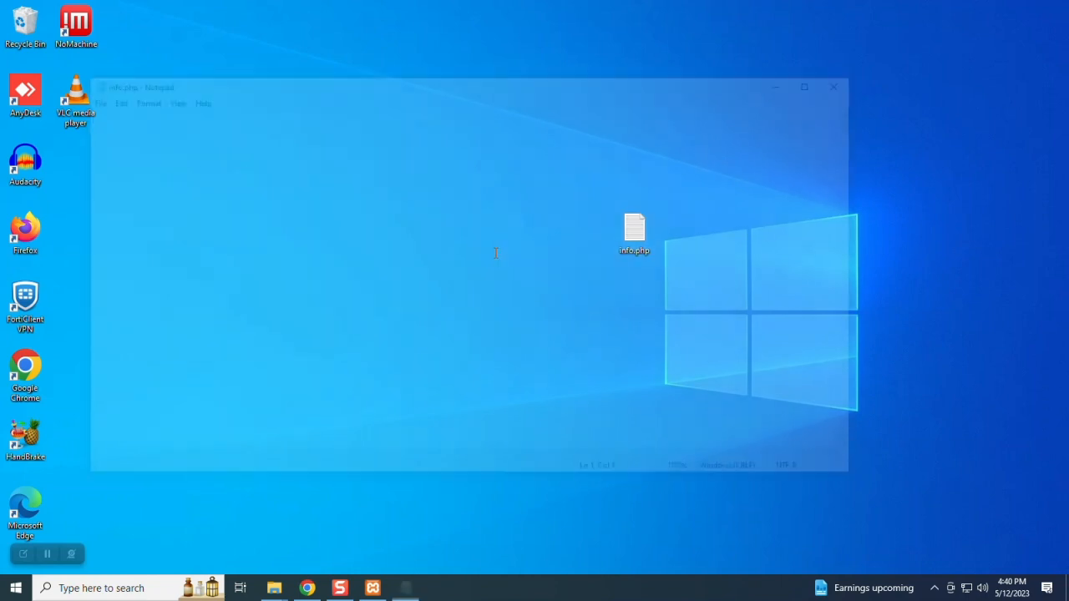
- Write the phpinfo() code into info.php, save it, and close Notepad
{"action": "type", "text": "</"}
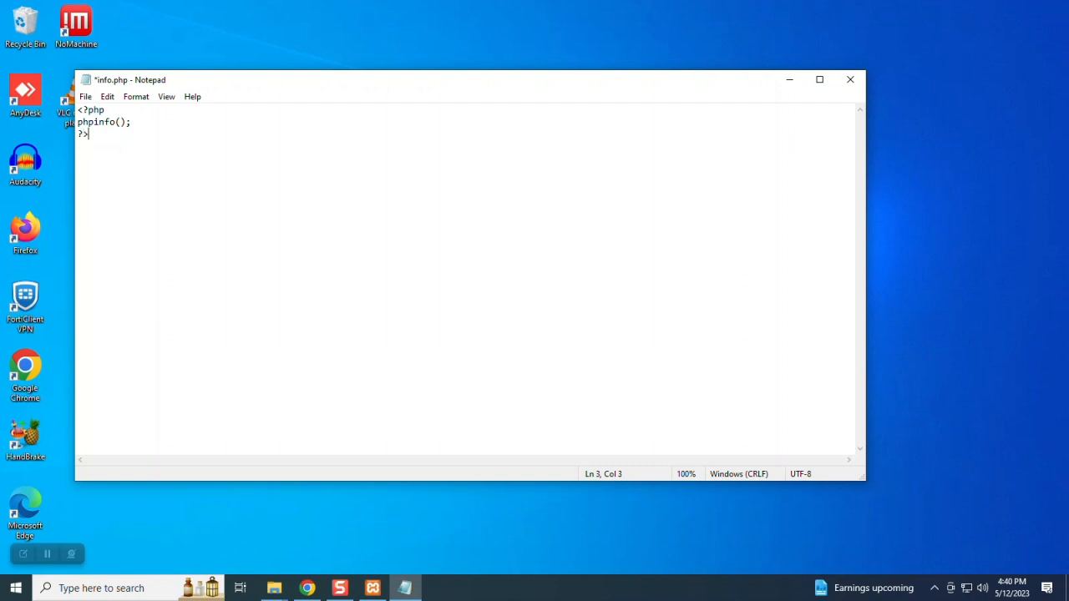
{"action": "key", "text": "ctrl+s"}
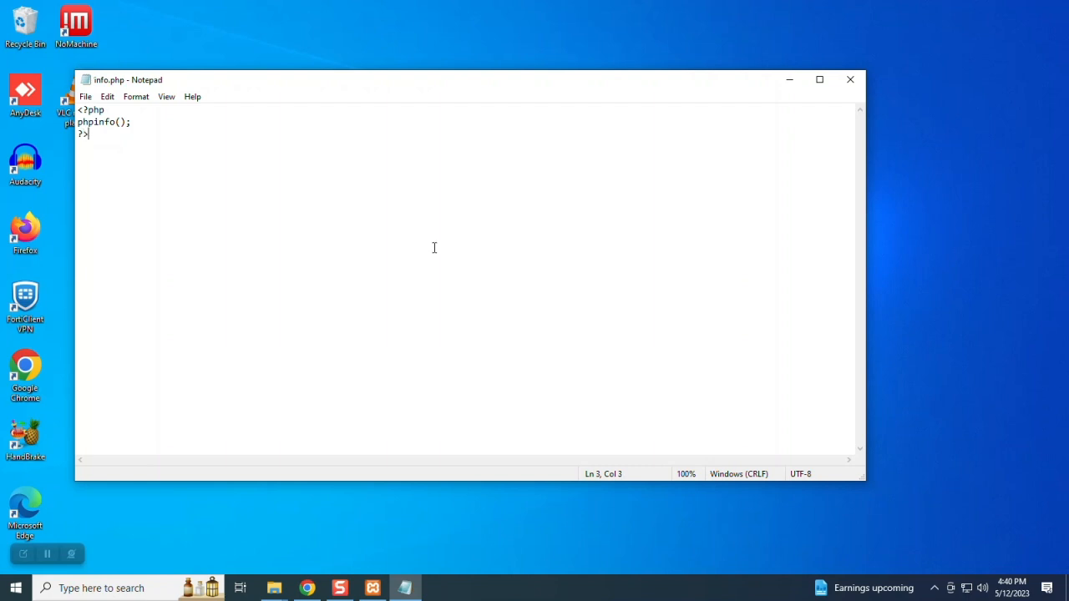
{"action": "left_click", "coordinate": [86, 97]}
{"action": "left_click", "coordinate": [114, 158]}
{"action": "left_click", "coordinate": [850, 79]}
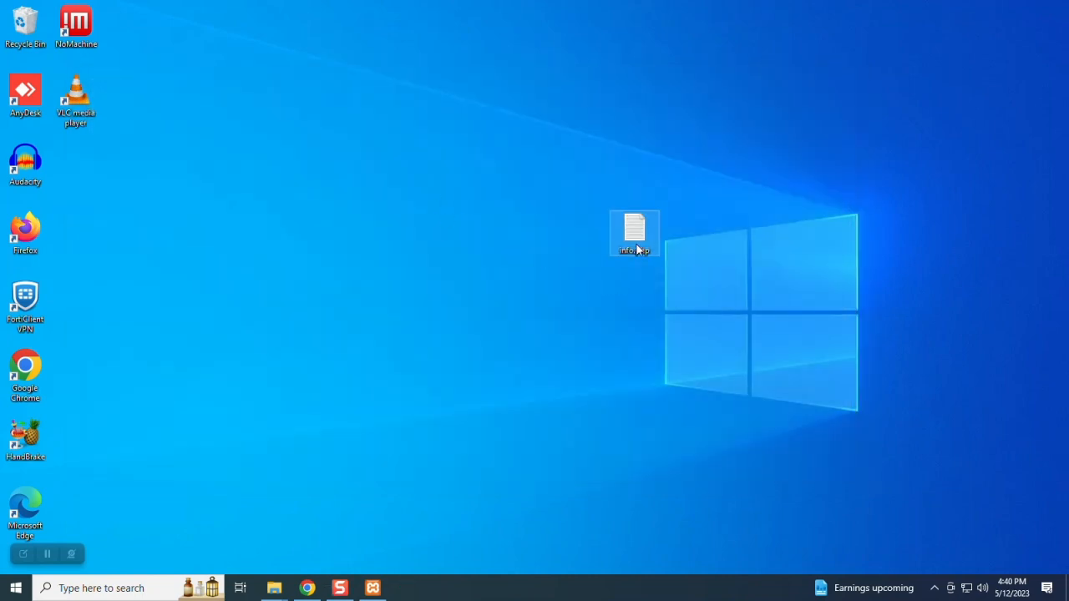
- Paste info.php into the htdocs folder and reload the localhost listing
{"action": "mouse_move", "coordinate": [274, 588]}
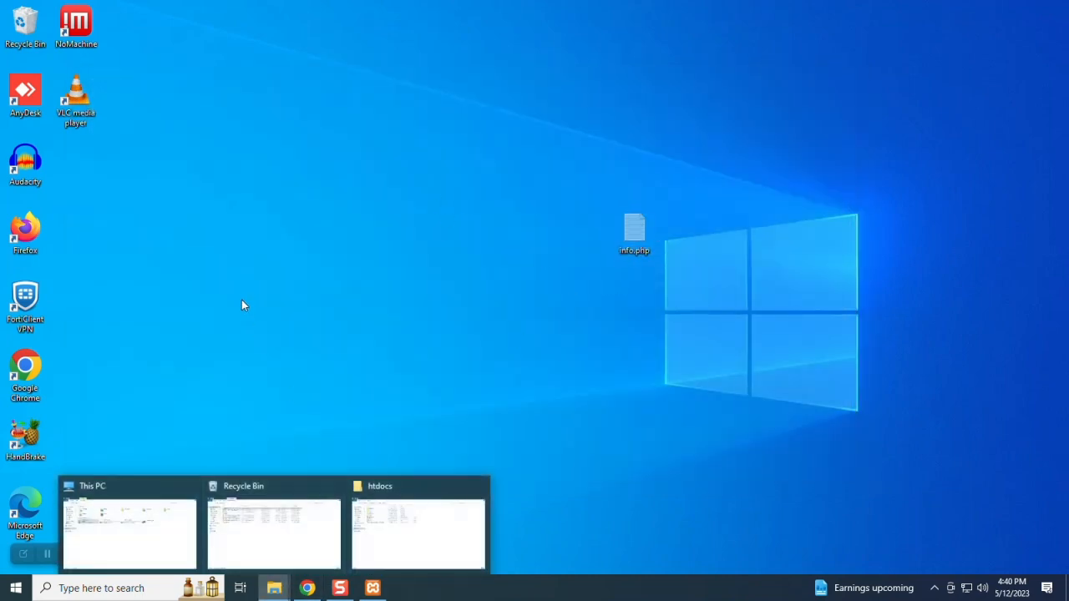
{"action": "left_click", "coordinate": [377, 528]}
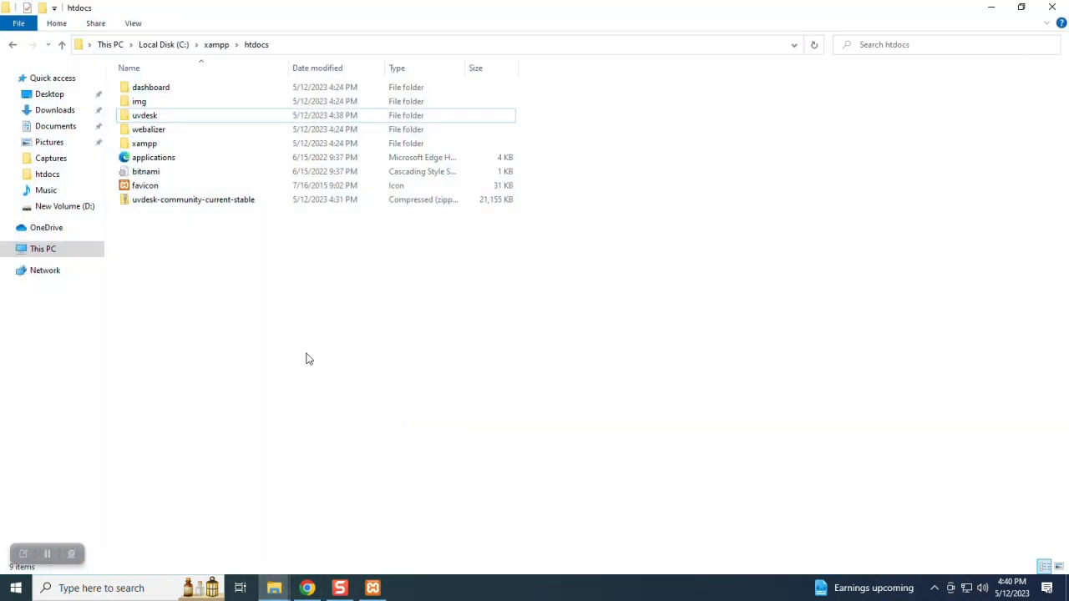
{"action": "right_click", "coordinate": [251, 377]}
{"action": "left_click", "coordinate": [266, 275]}
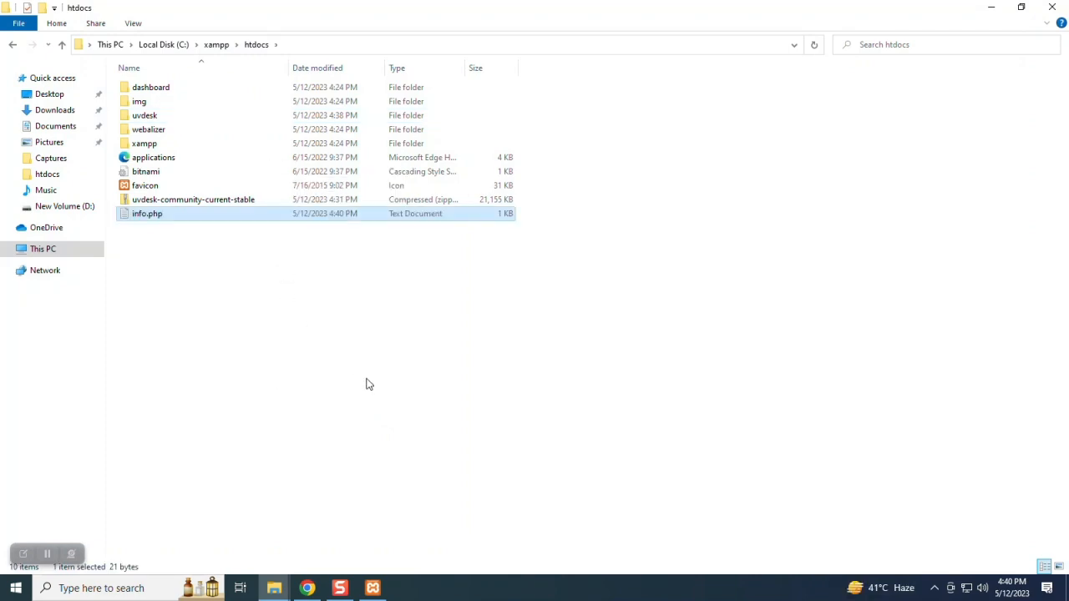
{"action": "left_click", "coordinate": [367, 380]}
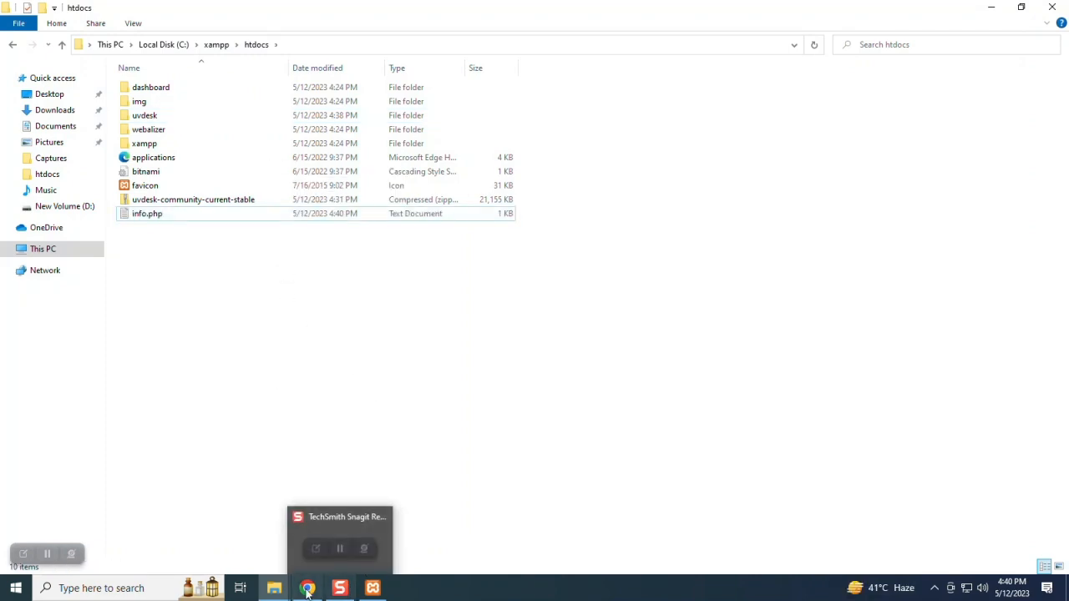
{"action": "left_click", "coordinate": [309, 547]}
{"action": "left_click", "coordinate": [57, 34]}
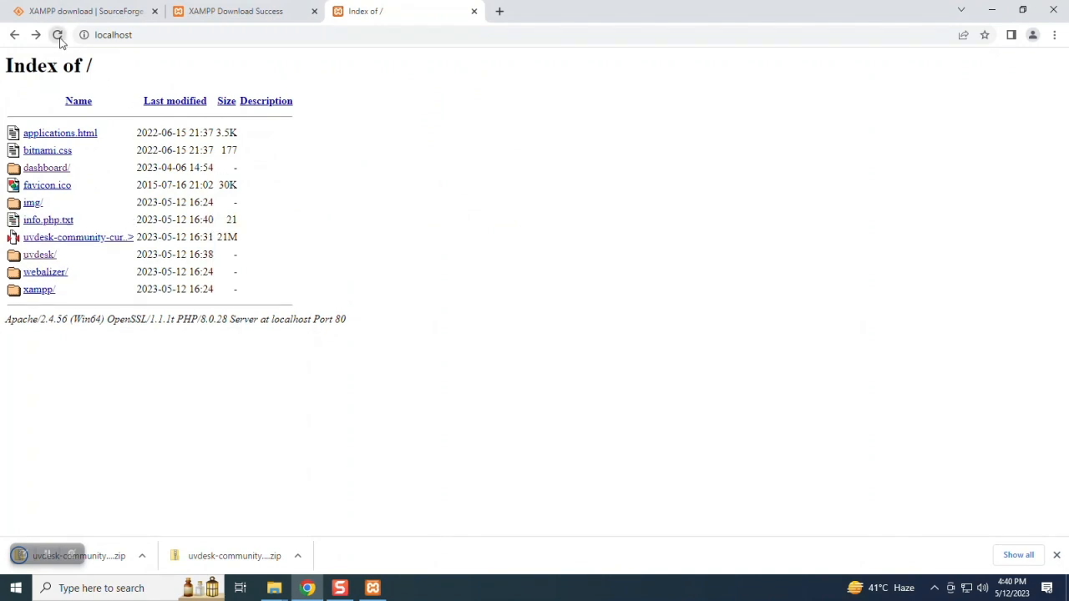
- Turn on file name extensions in the htdocs folder view
{"action": "mouse_move", "coordinate": [274, 588]}
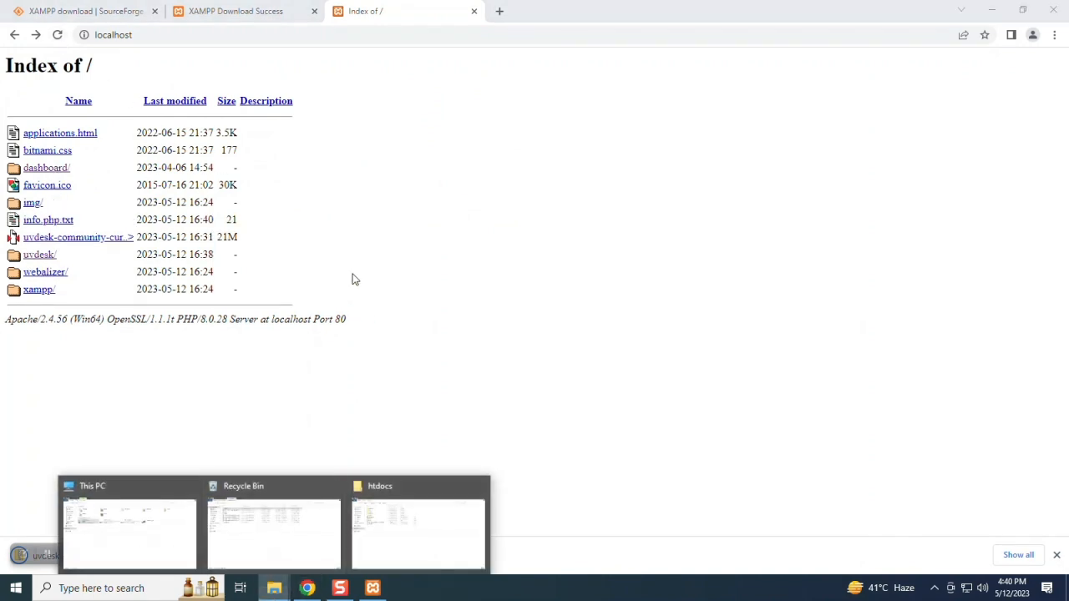
{"action": "left_click", "coordinate": [417, 518]}
{"action": "right_click", "coordinate": [175, 215]}
{"action": "left_click", "coordinate": [155, 258]}
{"action": "left_click", "coordinate": [134, 24]}
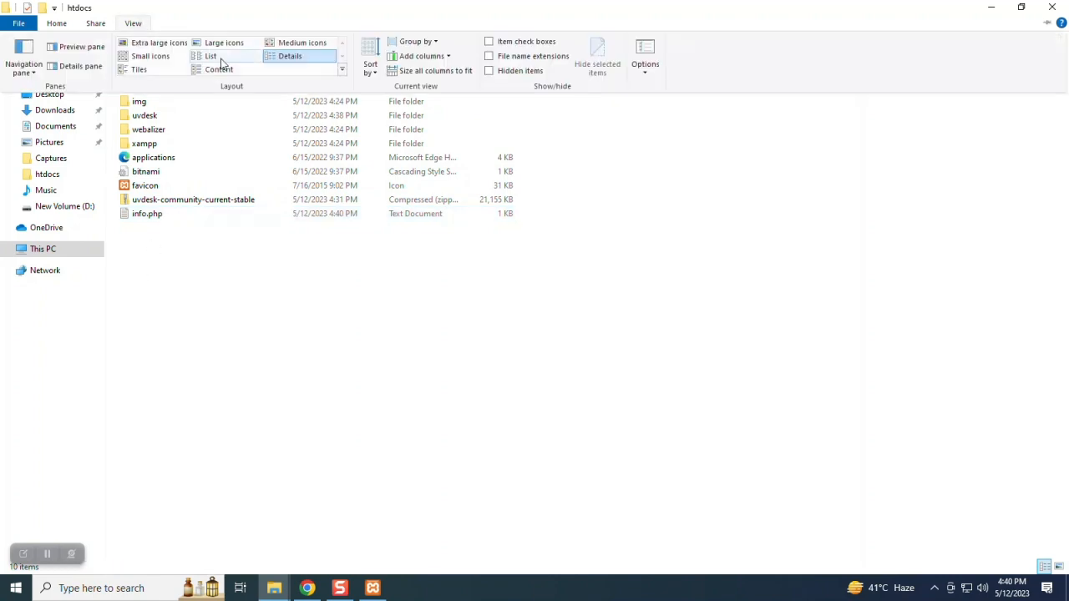
{"action": "left_click", "coordinate": [514, 60]}
- Rename info.php.txt to info.php and accept the extension-change warning
{"action": "left_click", "coordinate": [156, 201]}
{"action": "right_click", "coordinate": [155, 201]}
{"action": "left_click", "coordinate": [308, 379]}
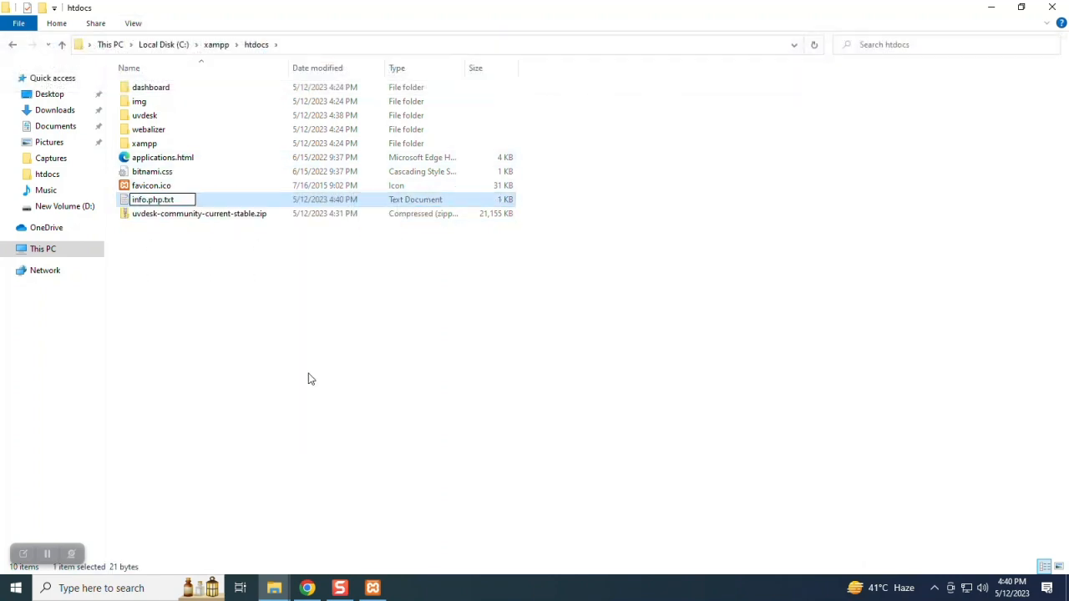
{"action": "left_click", "coordinate": [187, 201]}
{"action": "key", "text": "BackSpace"}
{"action": "key", "text": "BackSpace"}
{"action": "key", "text": "BackSpace"}
{"action": "key", "text": "Return"}
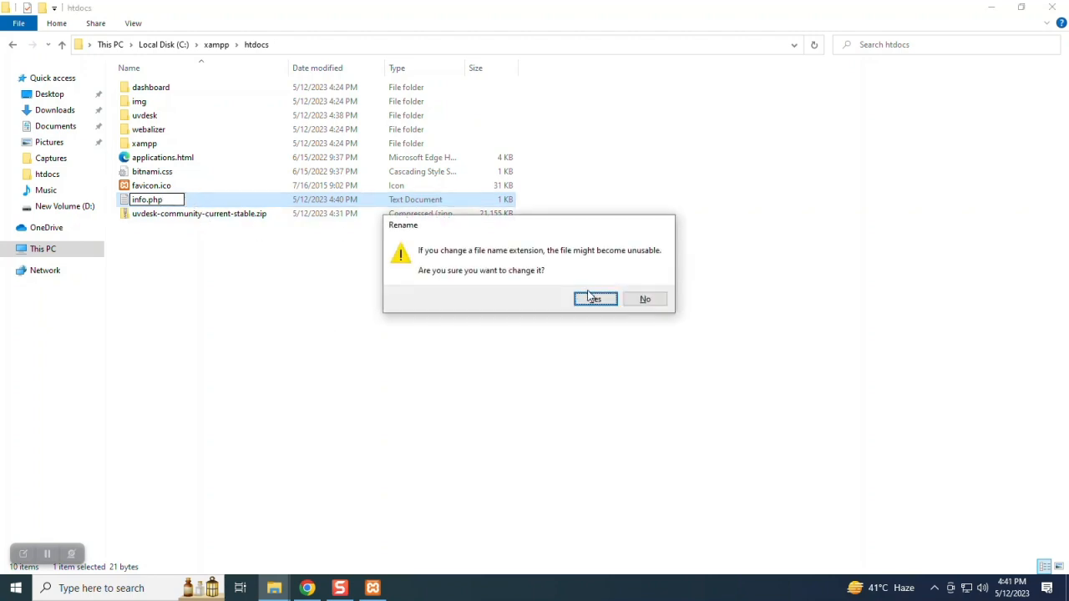
{"action": "left_click", "coordinate": [593, 305]}
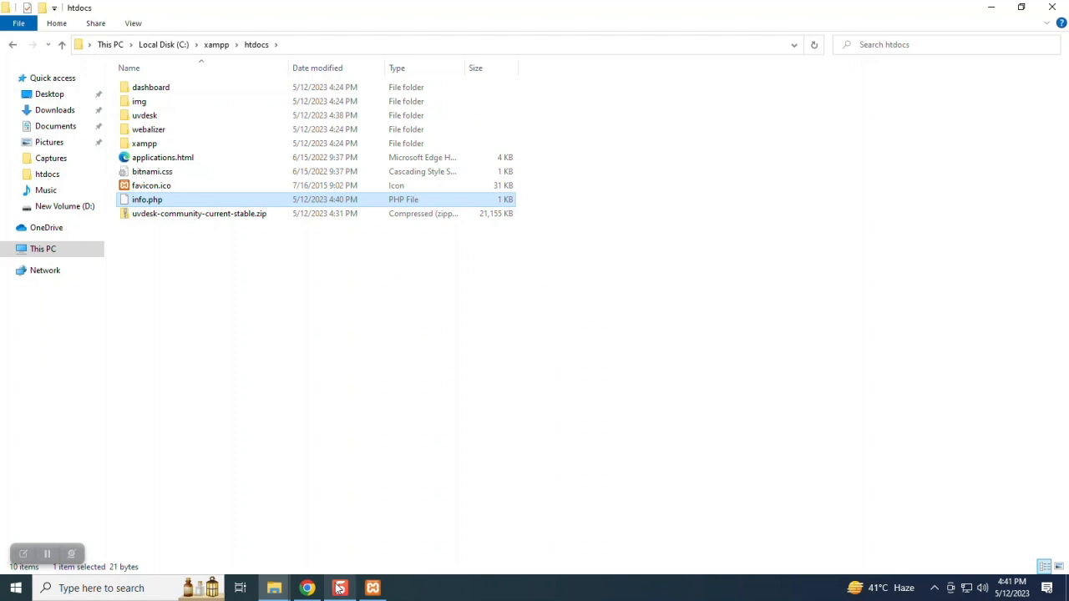
- Open localhost/info.php and confirm it reports PHP Version 8.0.28
{"action": "mouse_move", "coordinate": [339, 590]}
{"action": "left_click", "coordinate": [304, 585]}
{"action": "key", "text": "F5"}
{"action": "left_click", "coordinate": [42, 220]}
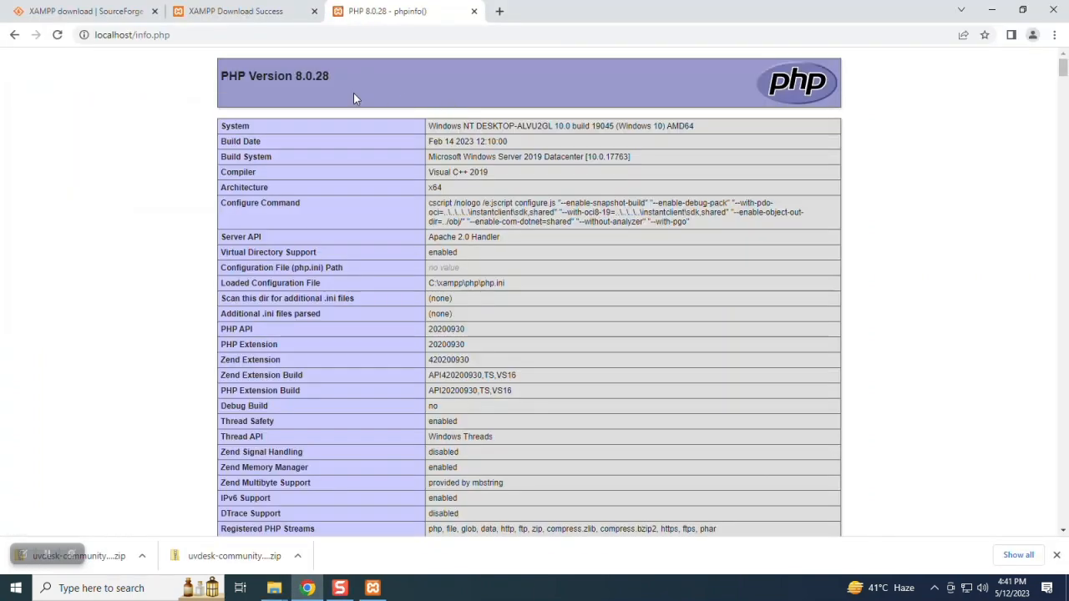
{"action": "triple_click", "coordinate": [275, 76]}
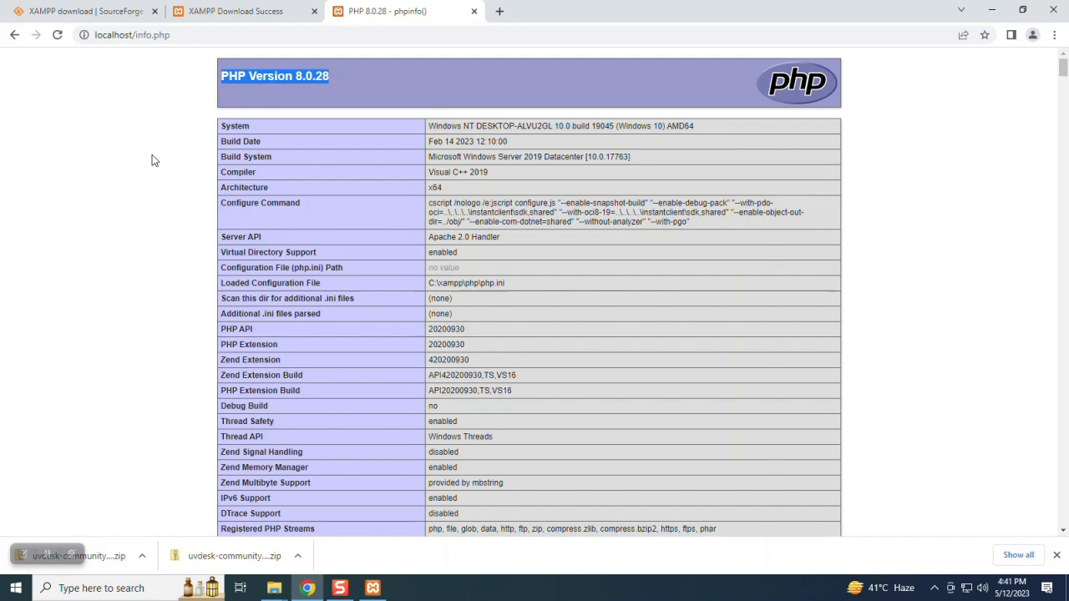
{"action": "left_click", "coordinate": [14, 35]}
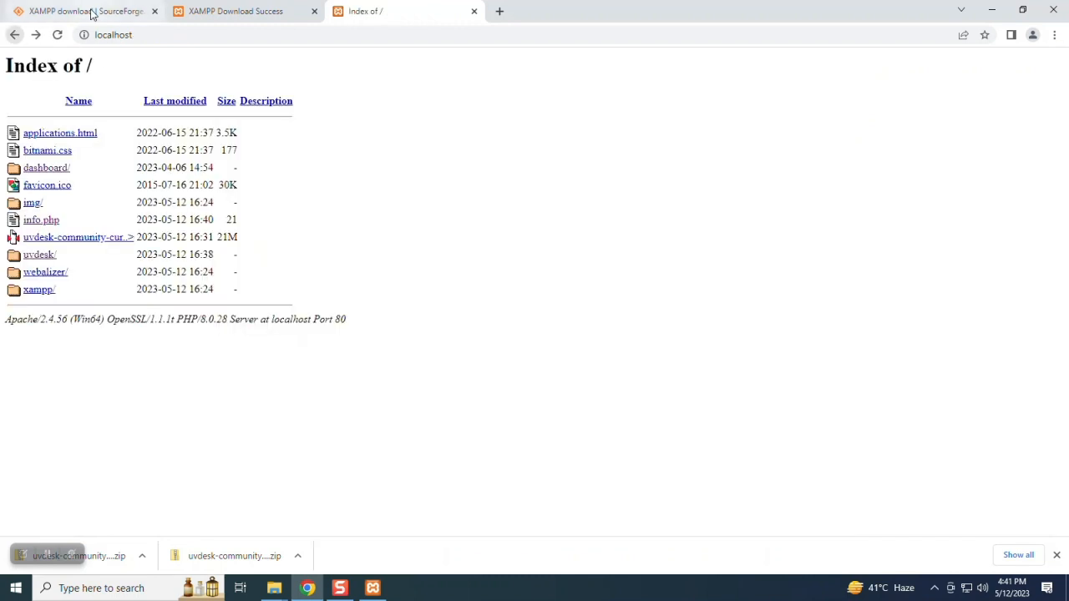
- Launch the UVdesk installer from uvdesk/public and reveal the missing imap and mailparse extensions
{"action": "left_click", "coordinate": [44, 255]}
{"action": "left_click", "coordinate": [37, 359]}
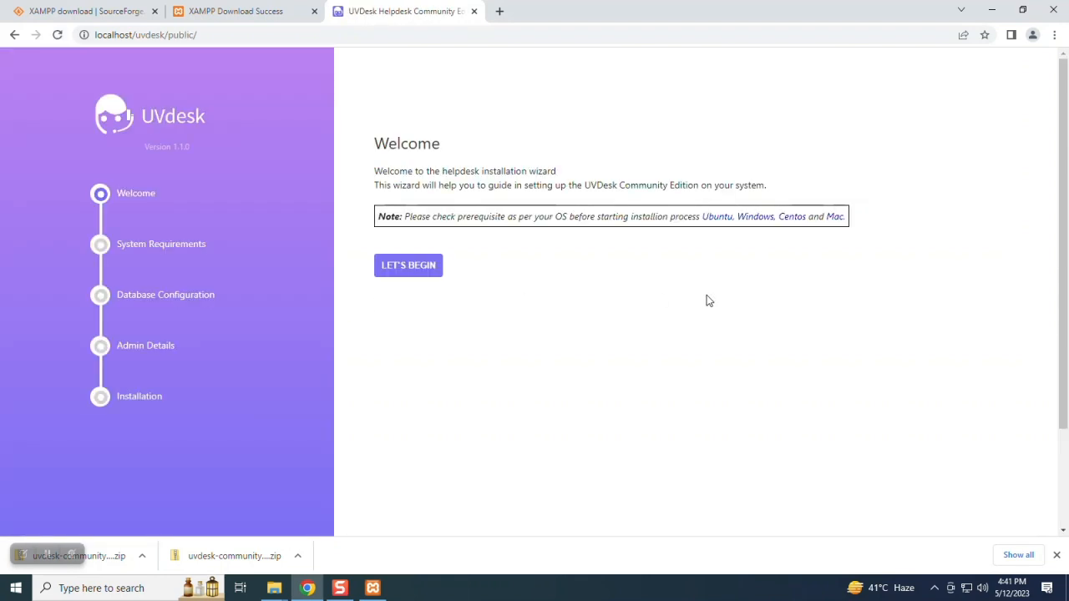
{"action": "left_click", "coordinate": [417, 266]}
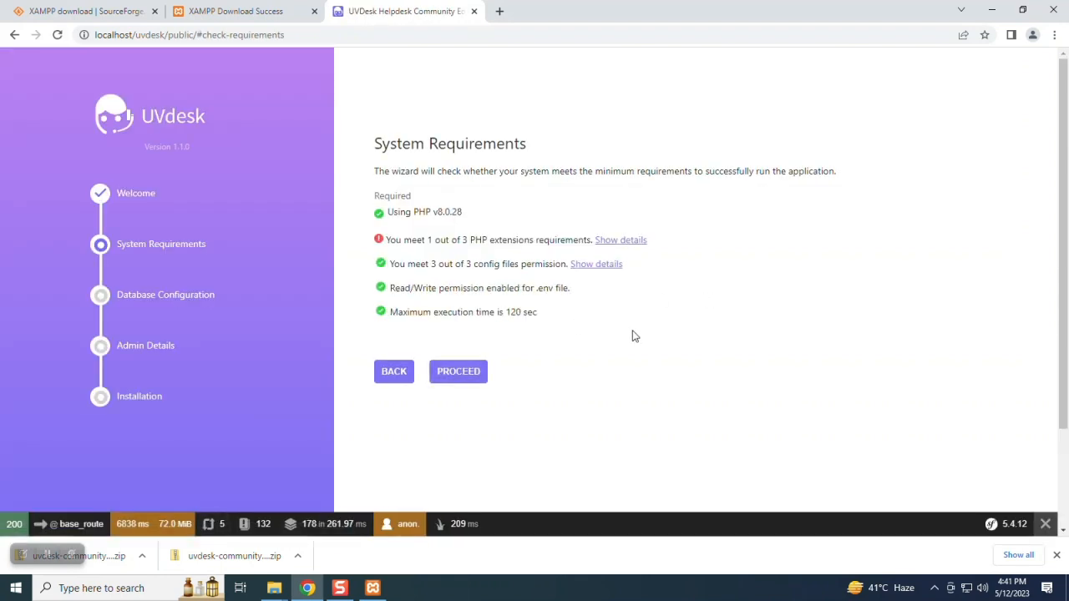
{"action": "left_click", "coordinate": [600, 240]}
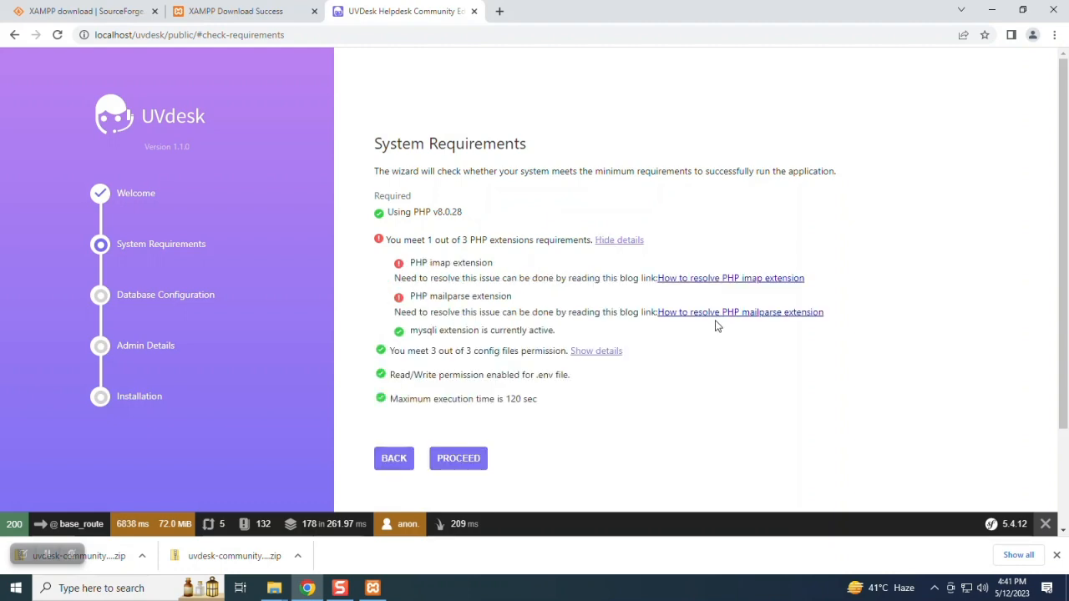
{"action": "left_click", "coordinate": [373, 588]}
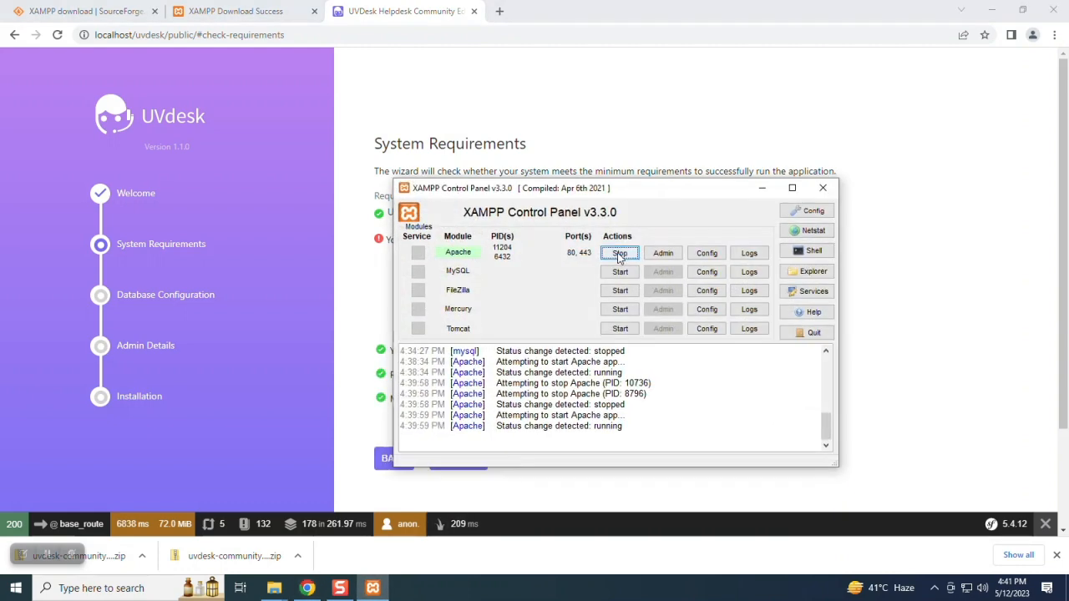
- Uncomment extension=imap in php.ini and save the file
{"action": "left_click", "coordinate": [694, 254]}
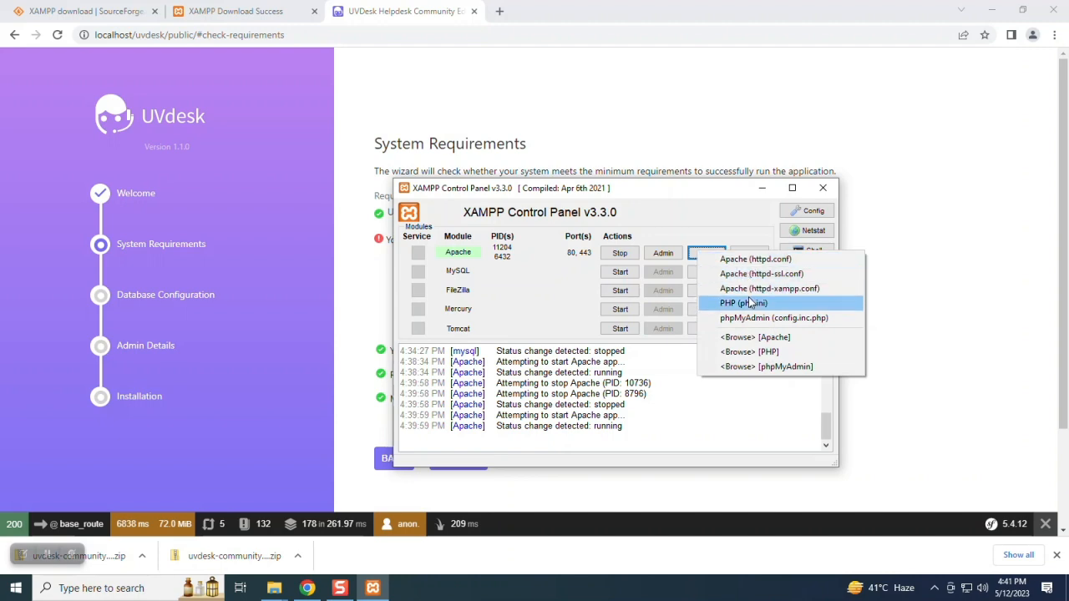
{"action": "left_click", "coordinate": [748, 304]}
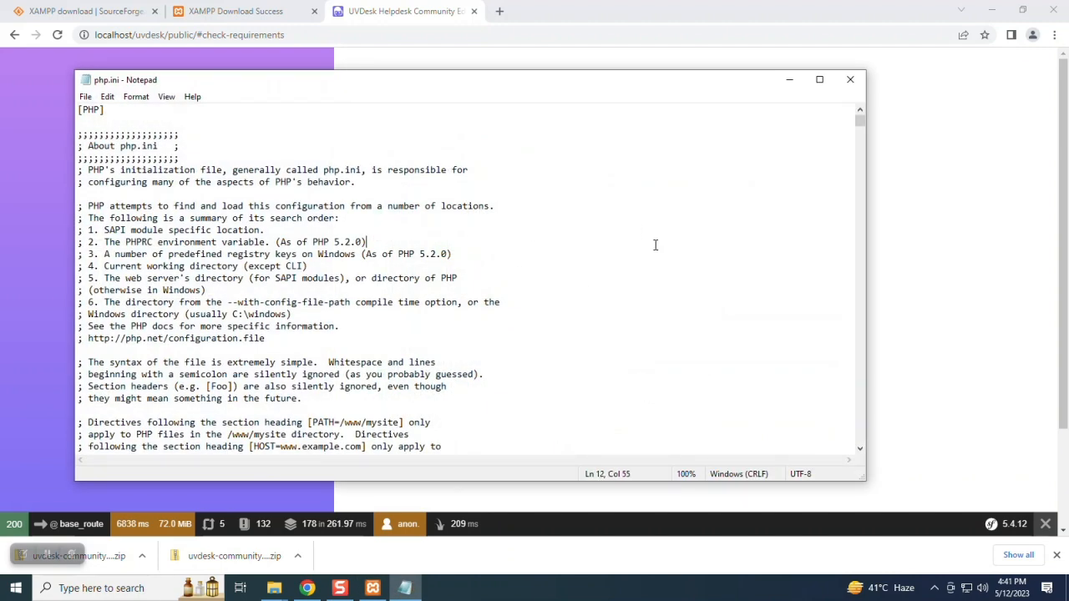
{"action": "key", "text": "ctrl+f"}
{"action": "type", "text": "imap"}
{"action": "key", "text": "Return"}
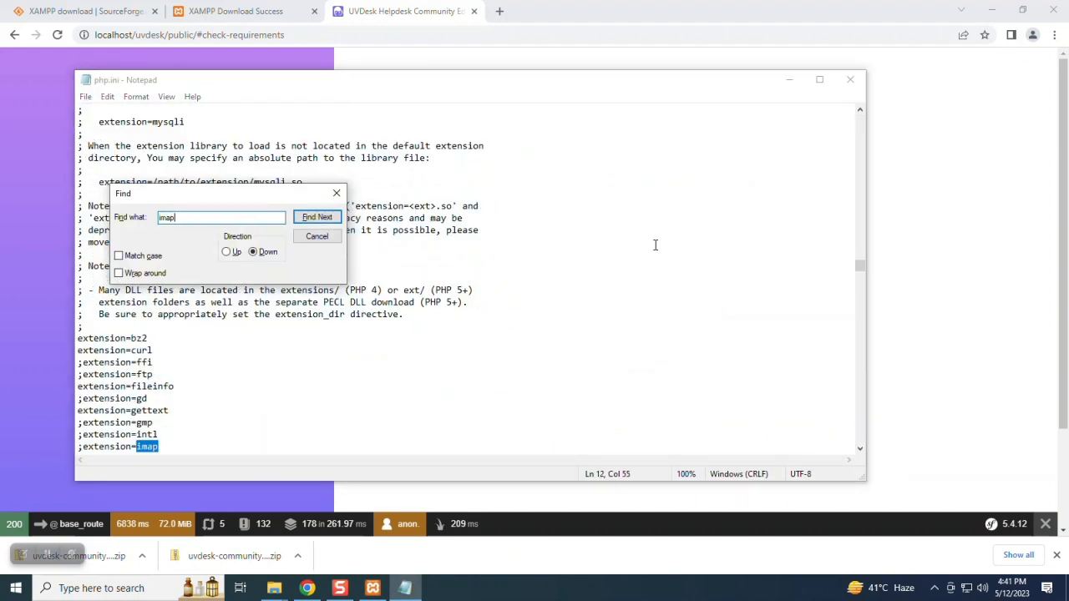
{"action": "left_click", "coordinate": [208, 446]}
{"action": "key", "text": "BackSpace"}
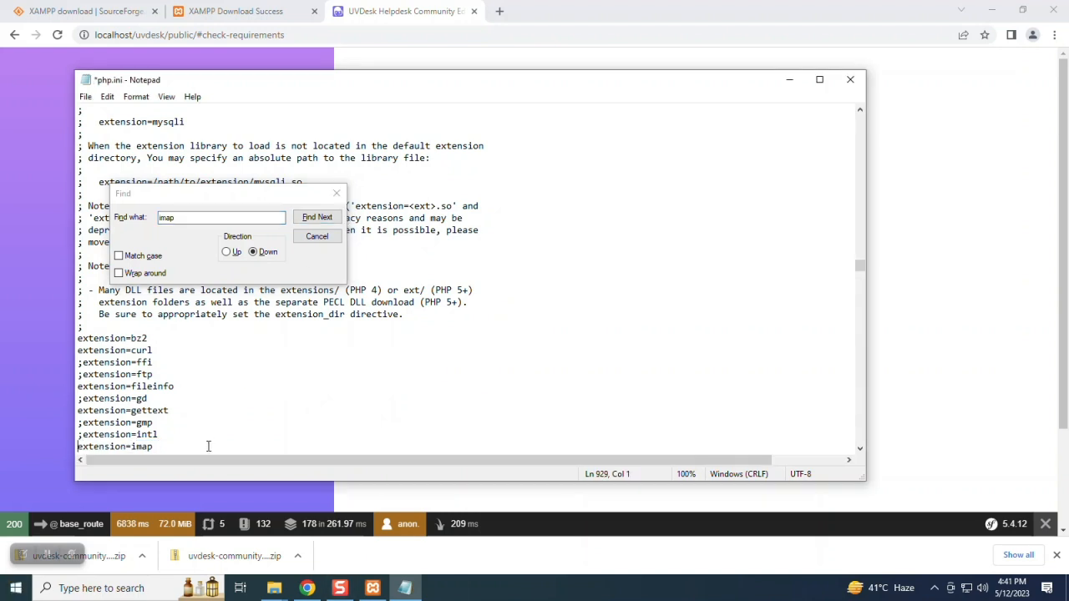
{"action": "left_click", "coordinate": [337, 193]}
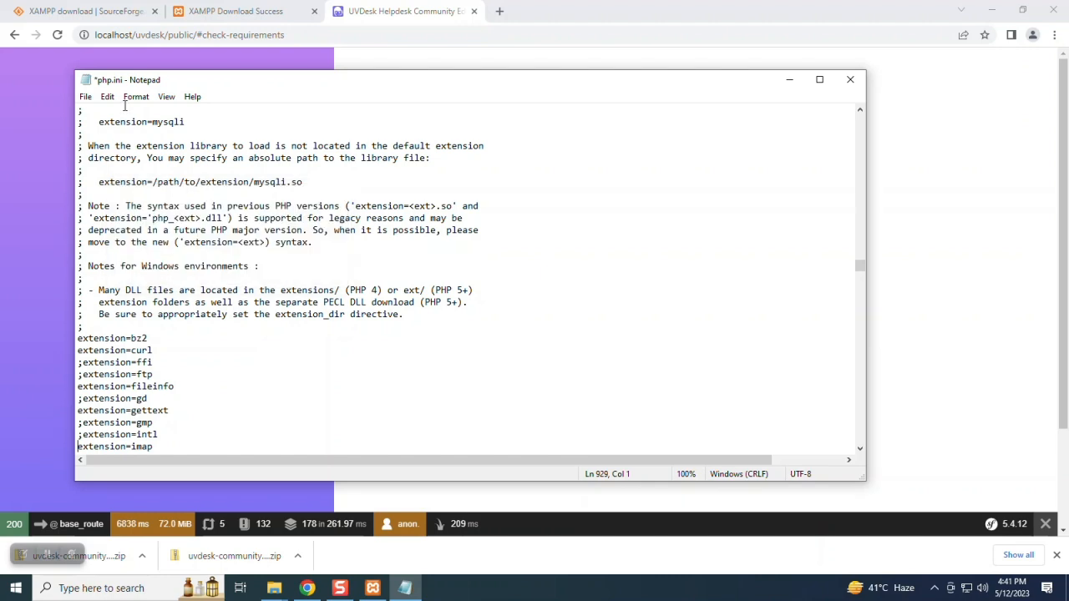
{"action": "left_click", "coordinate": [85, 96]}
{"action": "left_click", "coordinate": [106, 157]}
- Stop and restart Apache in XAMPP so the imap change takes effect
{"action": "left_click", "coordinate": [894, 226]}
{"action": "left_click", "coordinate": [372, 588]}
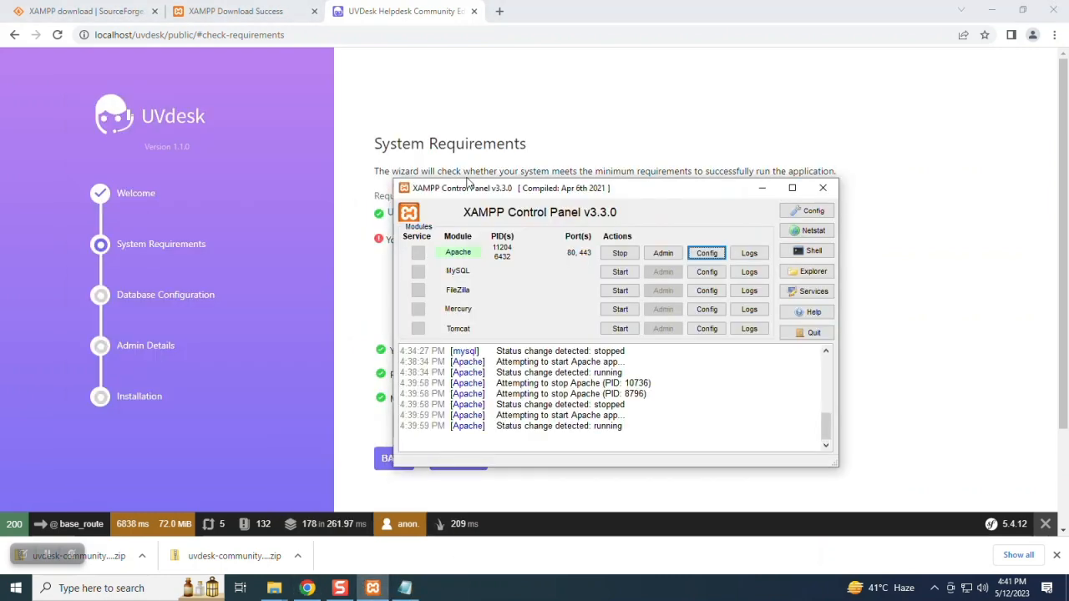
{"action": "left_click", "coordinate": [620, 253]}
{"action": "left_click", "coordinate": [618, 254]}
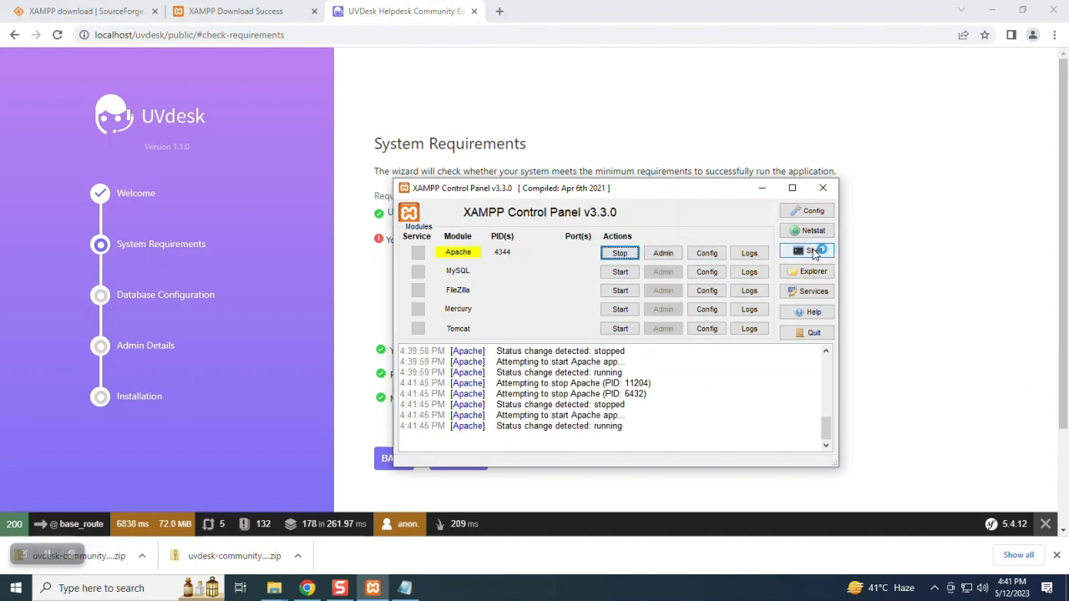
{"action": "left_click", "coordinate": [951, 266]}
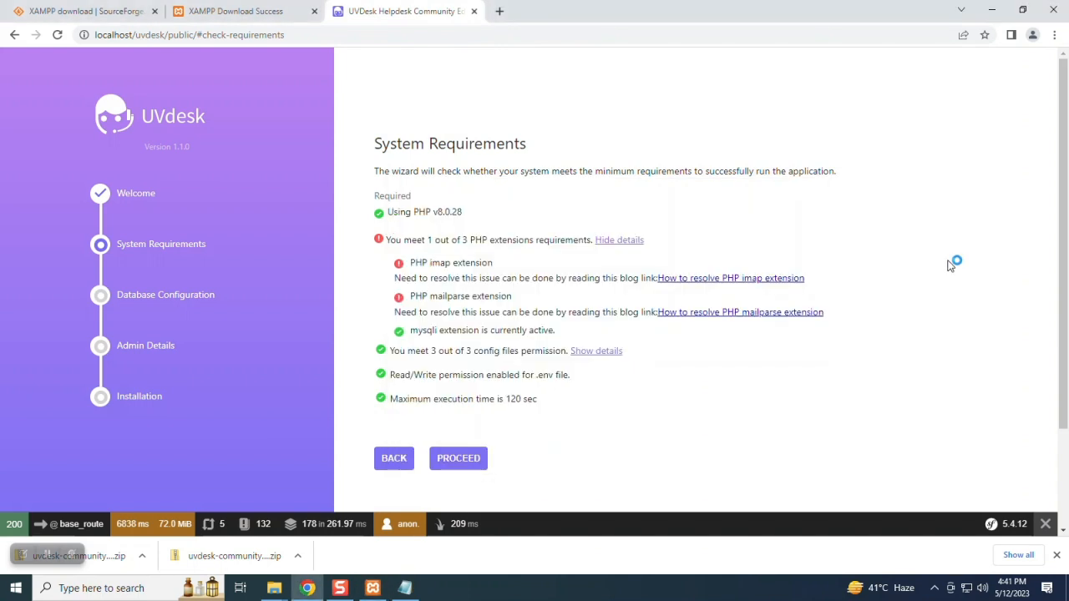
- Reload the installer and recheck PHP extensions: imap active, only mailparse still missing
{"action": "key", "text": "F5"}
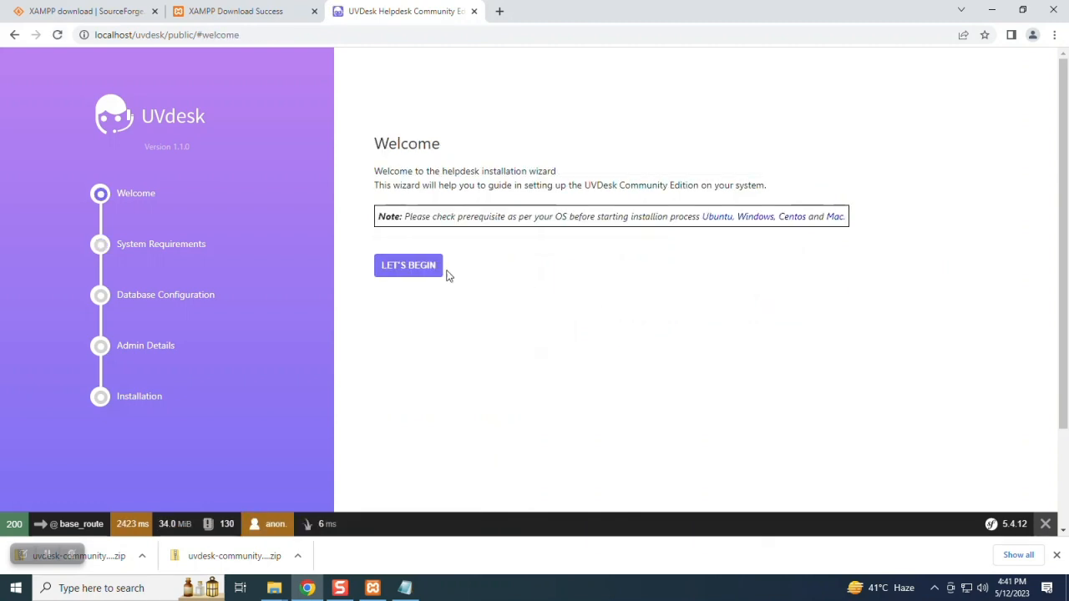
{"action": "left_click", "coordinate": [426, 268]}
{"action": "left_click", "coordinate": [603, 242]}
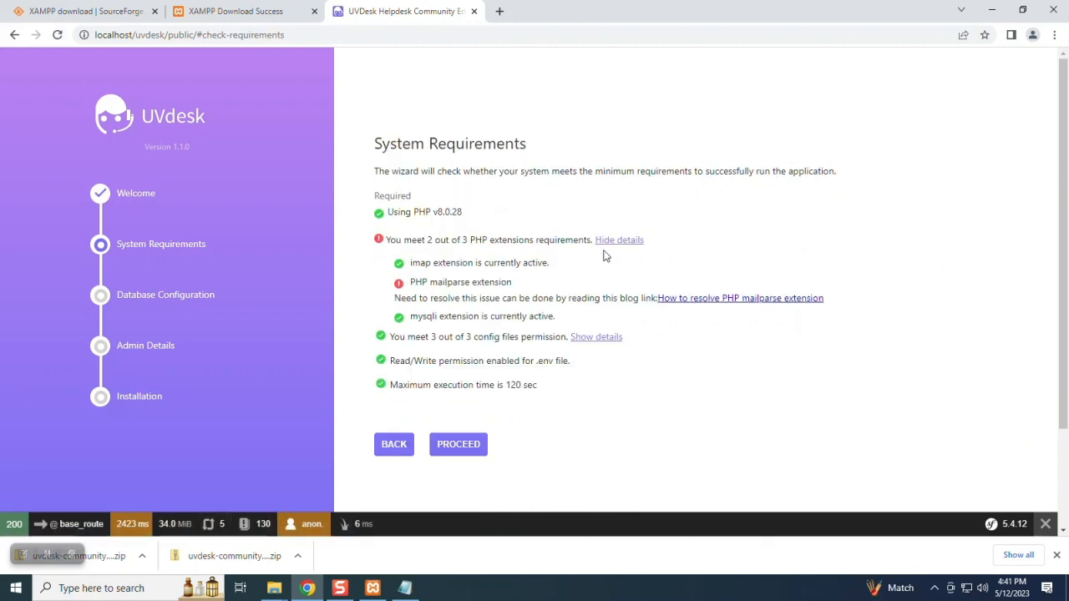
{"action": "triple_click", "coordinate": [494, 284]}
{"action": "left_click", "coordinate": [760, 408]}
- Search 'how to add mailparse extension in xampp webkul' and open the Webkul article
{"action": "left_click", "coordinate": [499, 11]}
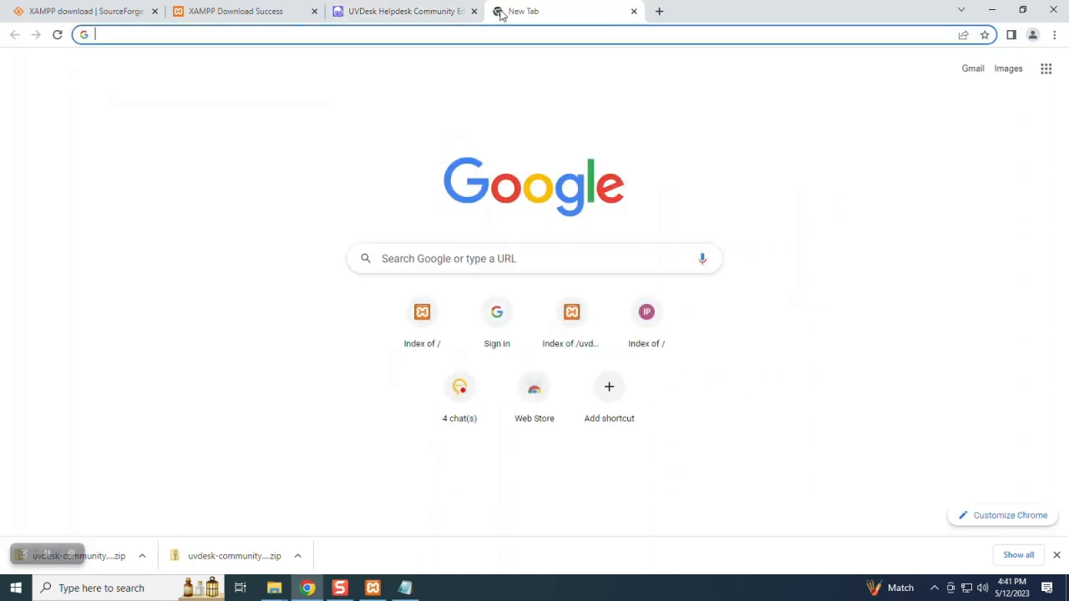
{"action": "type", "text": "how to ad"}
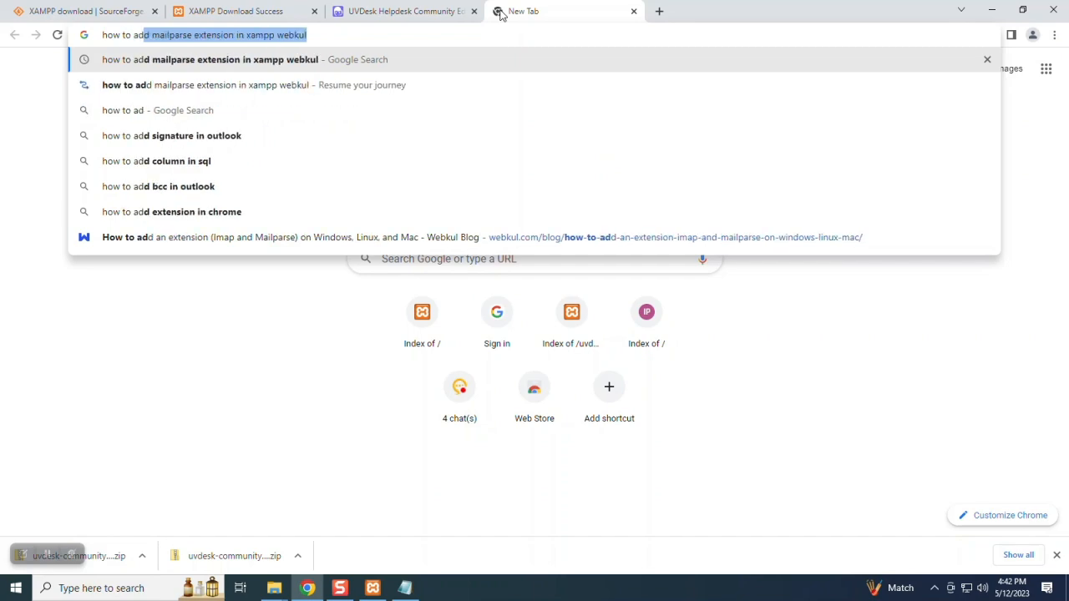
{"action": "key", "text": "Return"}
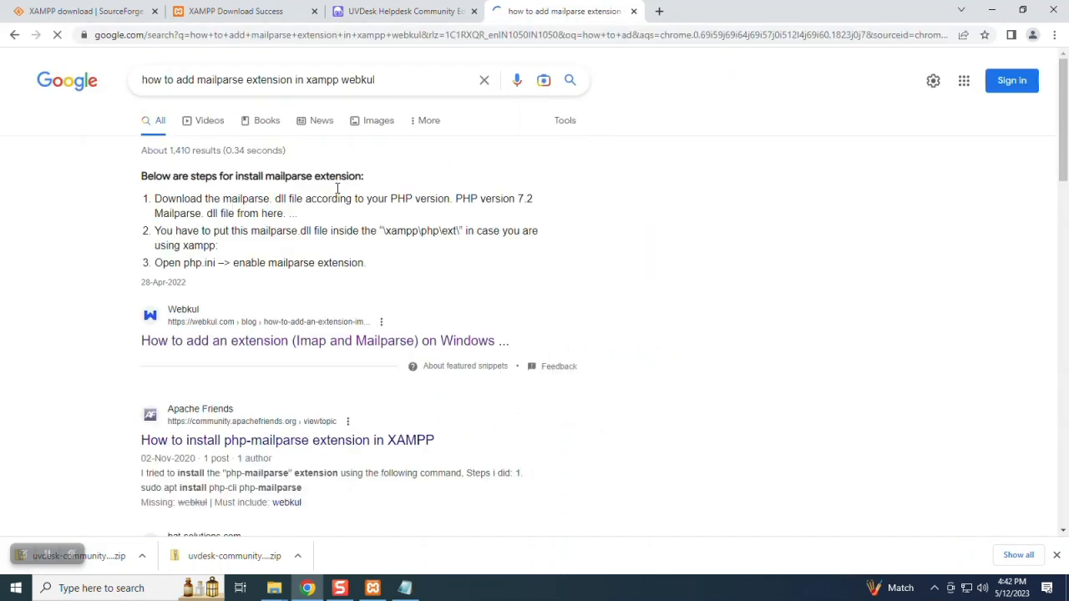
{"action": "left_click", "coordinate": [242, 339]}
- Download php_mailparse-3.1.1-8.0-ts-vs16-x64.zip for PHP 8.0 from the article
{"action": "scroll", "coordinate": [512, 334], "scroll_direction": "down", "scroll_amount": 5}
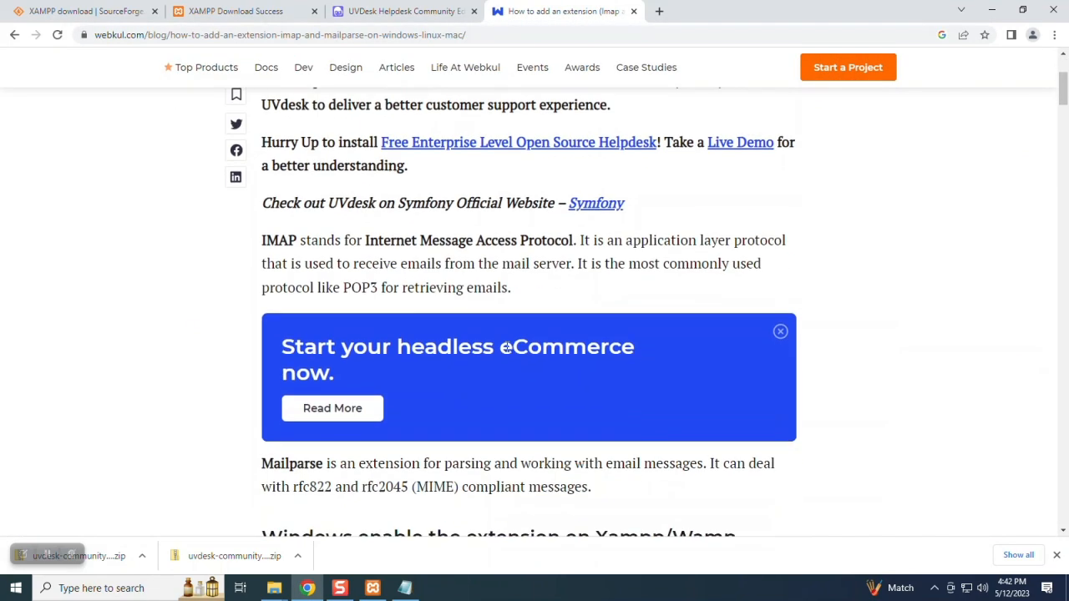
{"action": "scroll", "coordinate": [512, 333], "scroll_direction": "down", "scroll_amount": 12}
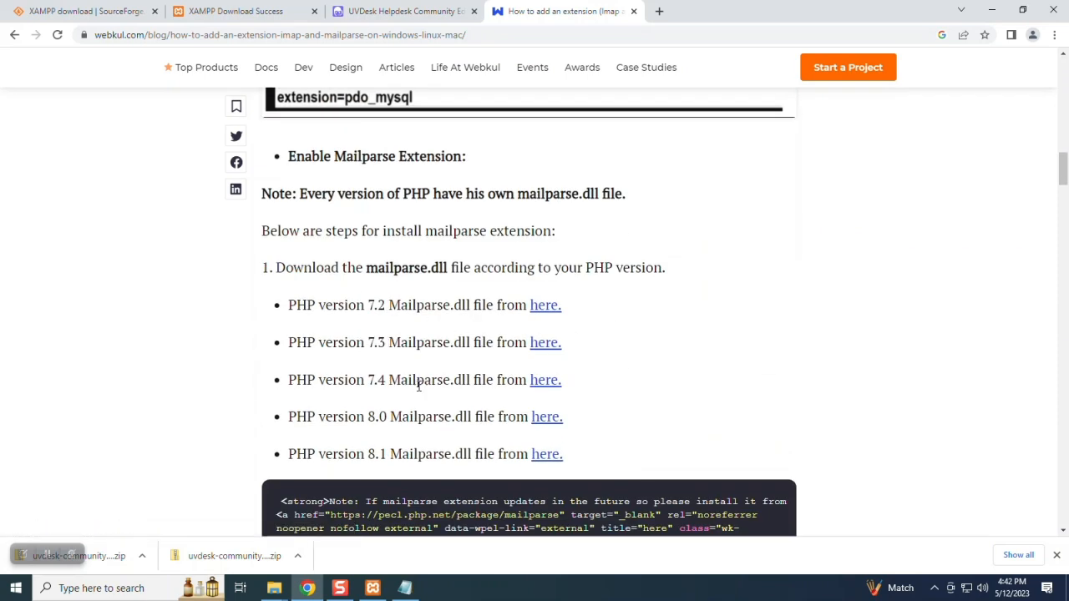
{"action": "left_click", "coordinate": [545, 418]}
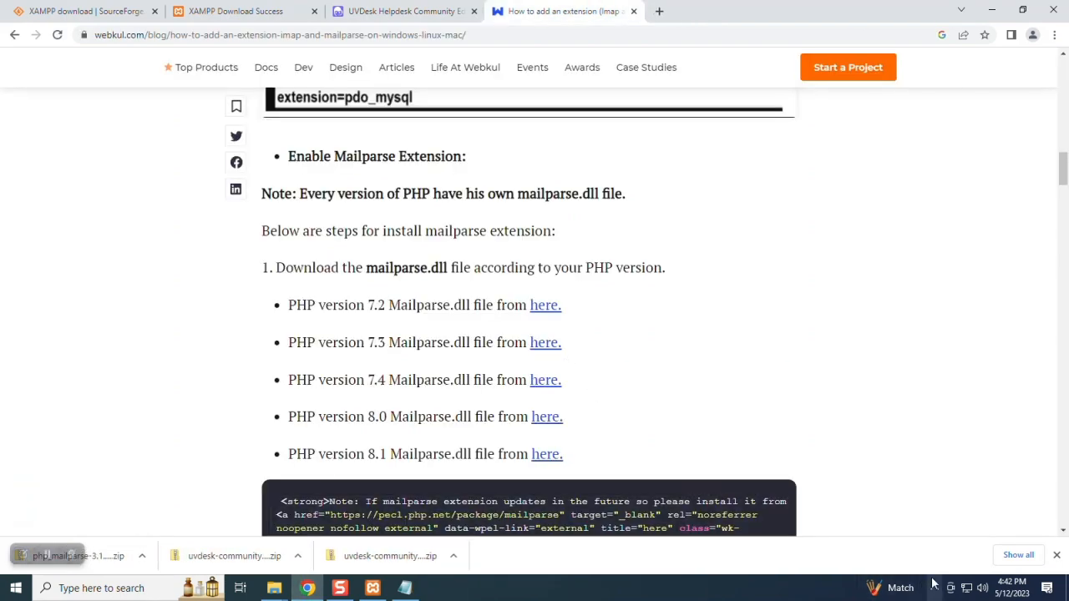
{"action": "left_click", "coordinate": [1018, 555]}
- Open the downloaded mailparse zip and copy php_mailparse.dll
{"action": "left_click", "coordinate": [412, 200]}
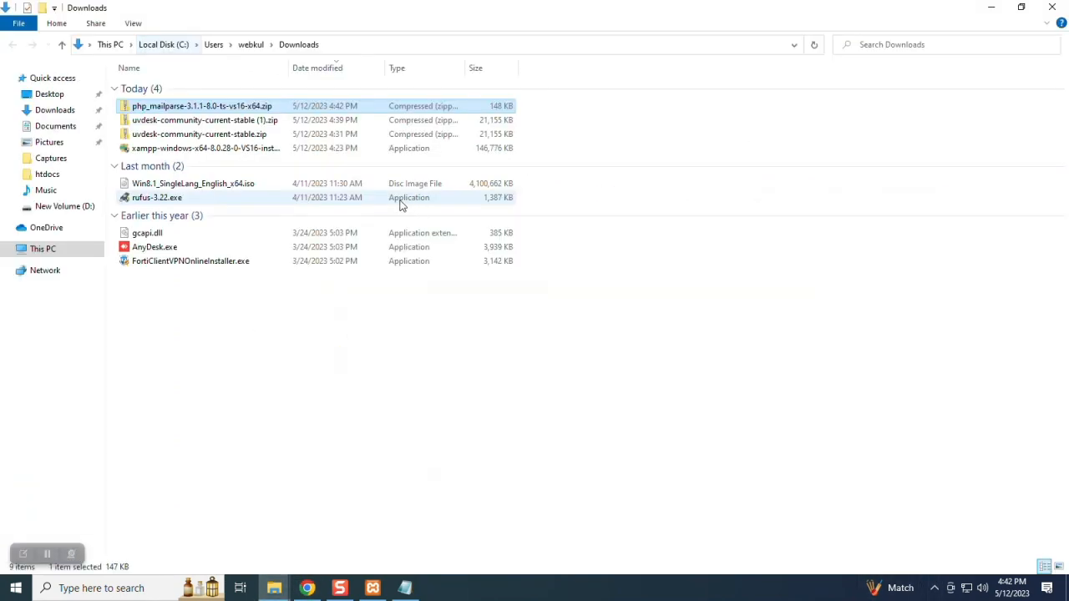
{"action": "double_click", "coordinate": [205, 106]}
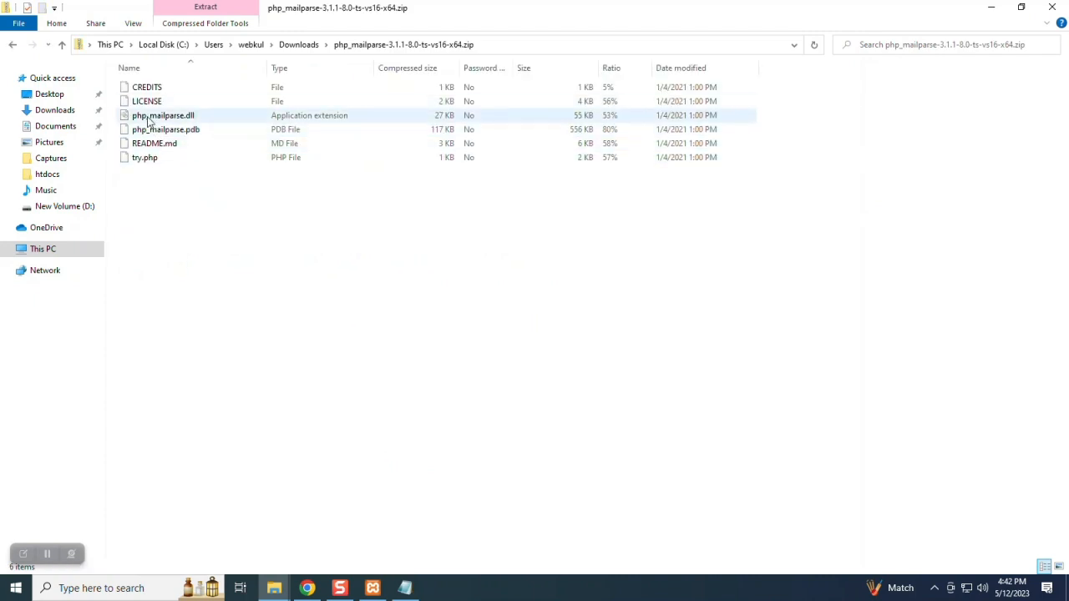
{"action": "left_click", "coordinate": [150, 117]}
{"action": "right_click", "coordinate": [148, 118]}
{"action": "left_click", "coordinate": [180, 162]}
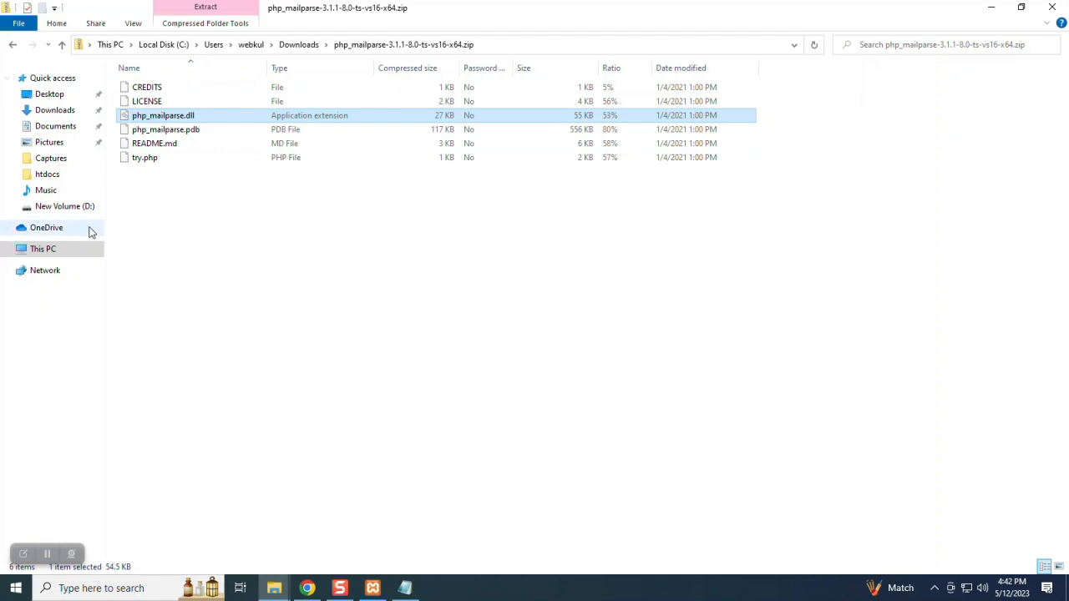
- Paste php_mailparse.dll into C:\xampp\php\ext and return to the Webkul guide
{"action": "left_click", "coordinate": [68, 249]}
{"action": "double_click", "coordinate": [147, 195]}
{"action": "double_click", "coordinate": [144, 201]}
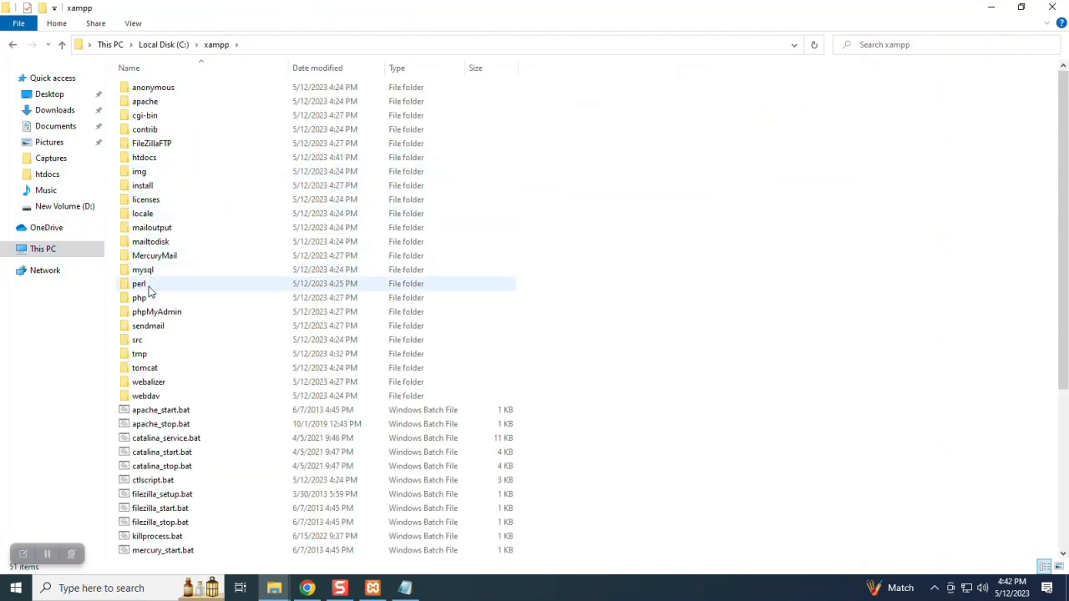
{"action": "double_click", "coordinate": [139, 300]}
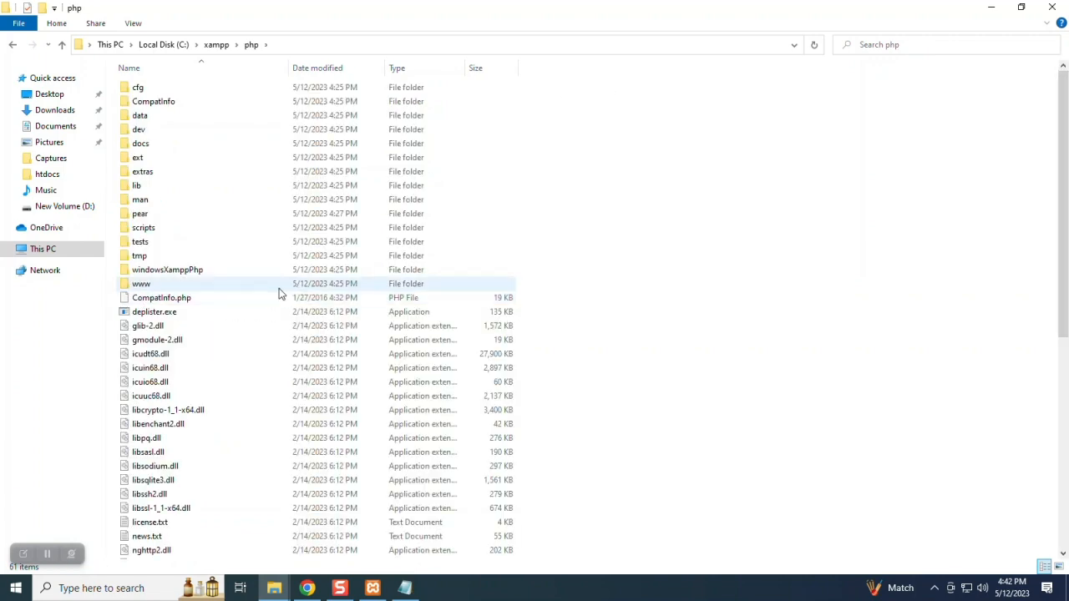
{"action": "double_click", "coordinate": [140, 158]}
{"action": "right_click", "coordinate": [682, 229]}
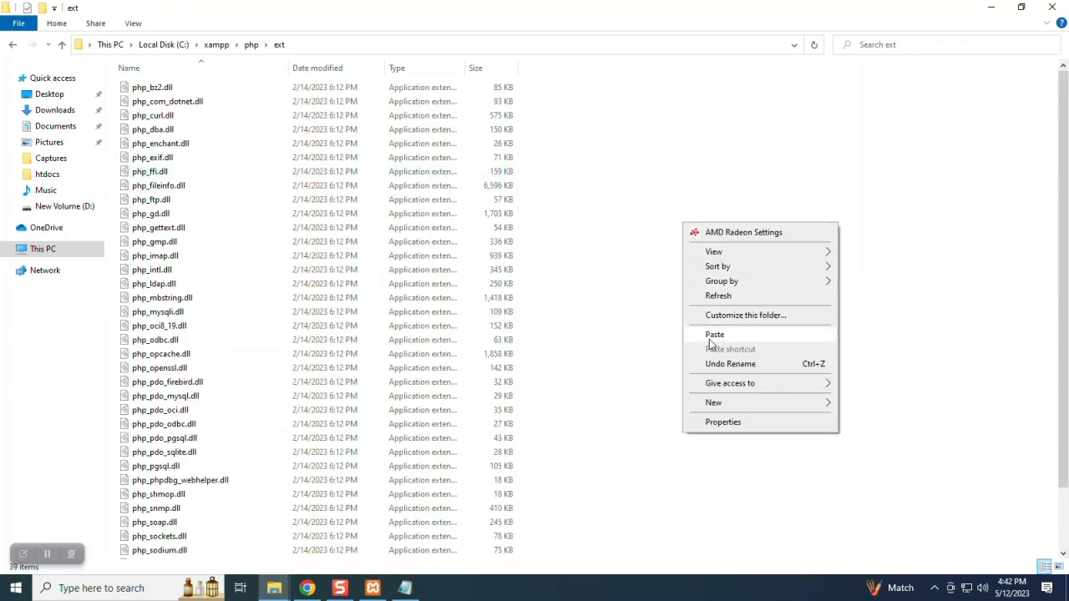
{"action": "left_click", "coordinate": [711, 338]}
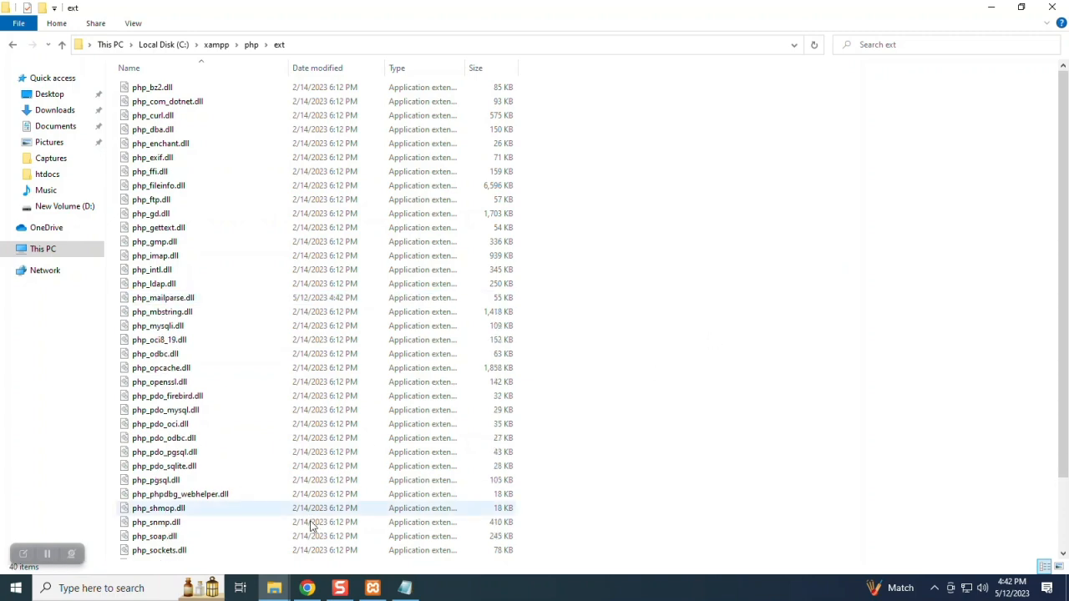
{"action": "left_click", "coordinate": [307, 588]}
{"action": "left_click", "coordinate": [543, 13]}
- Copy the 'extension=mailparse' line from the Webkul guide's php.ini step
{"action": "scroll", "coordinate": [518, 259], "scroll_direction": "down", "scroll_amount": 5}
{"action": "scroll", "coordinate": [365, 337], "scroll_direction": "down", "scroll_amount": 1}
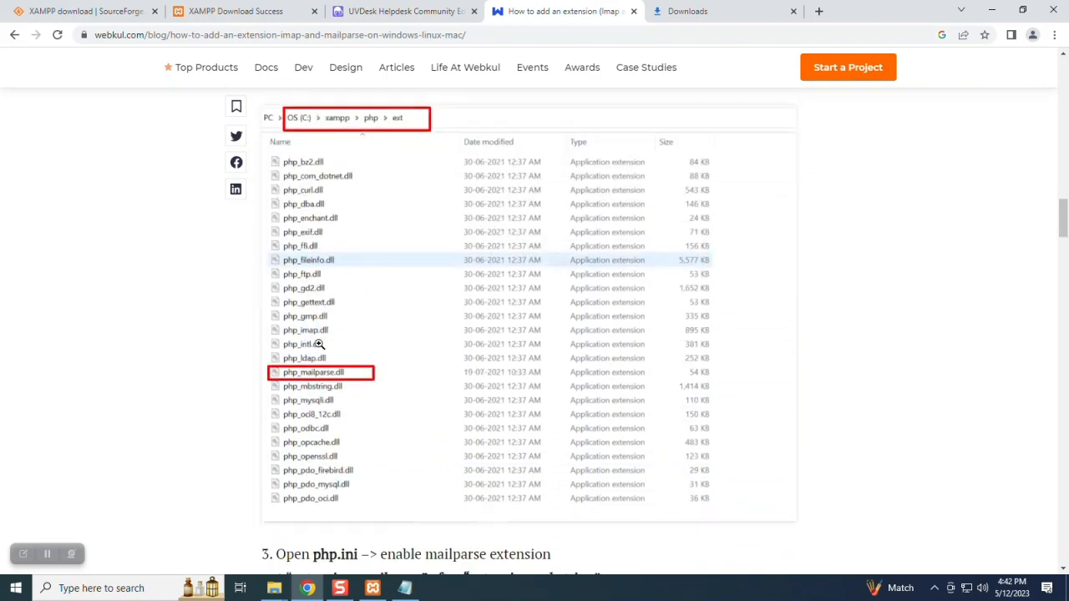
{"action": "scroll", "coordinate": [362, 351], "scroll_direction": "down", "scroll_amount": 3}
{"action": "scroll", "coordinate": [415, 301], "scroll_direction": "up", "scroll_amount": 2}
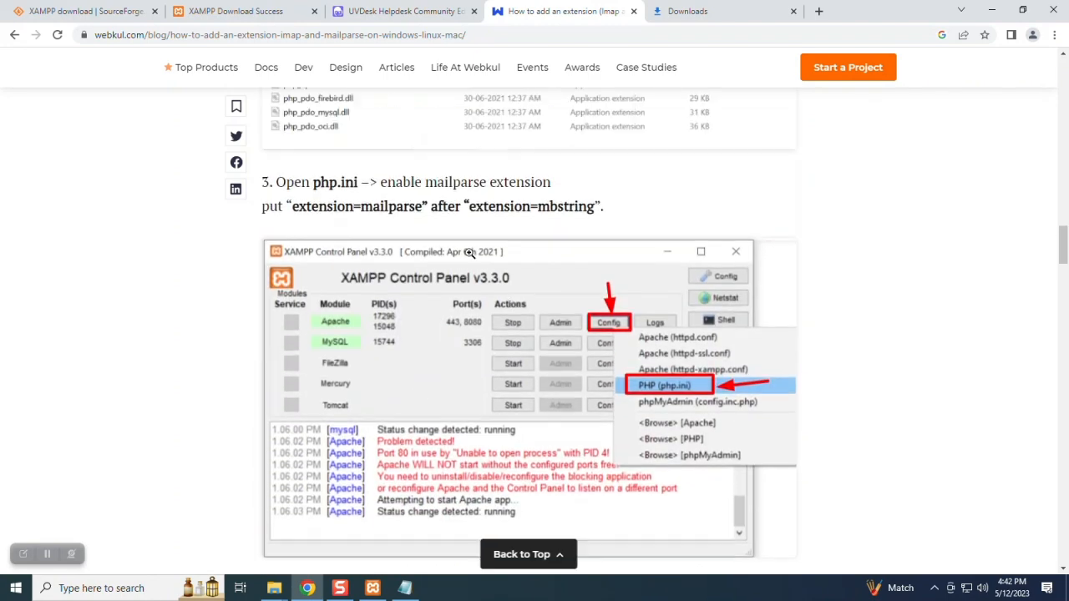
{"action": "left_click_drag", "start_coordinate": [423, 245], "coordinate": [291, 245]}
{"action": "right_click", "coordinate": [311, 246]}
{"action": "left_click", "coordinate": [328, 256]}
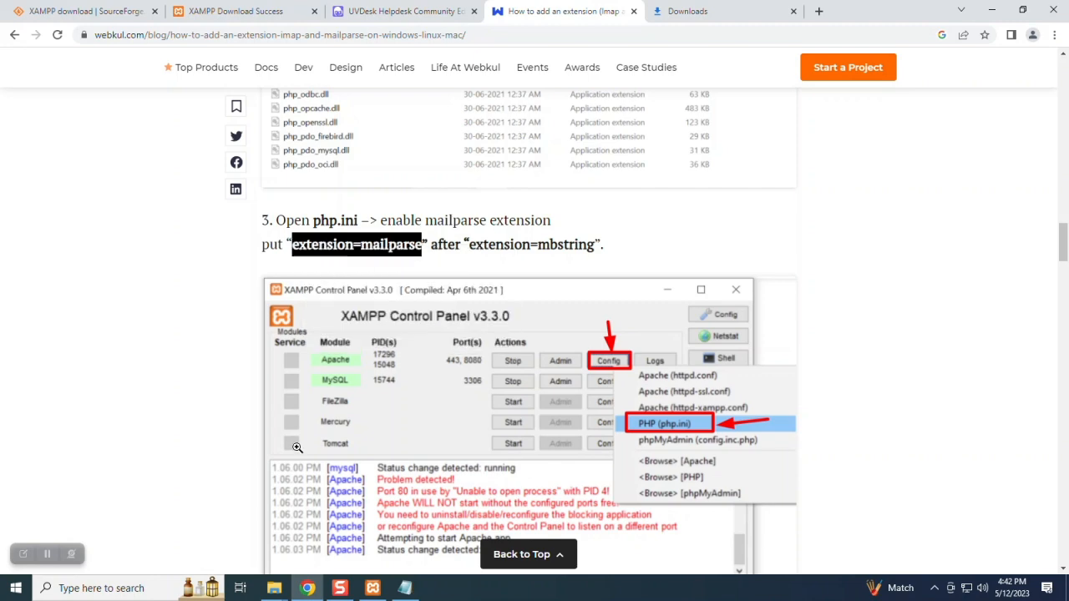
- Paste 'extension=mailparse' on a new line after ;extension=shmop in php.ini and save
{"action": "left_click", "coordinate": [404, 588]}
{"action": "scroll", "coordinate": [286, 398], "scroll_direction": "down", "scroll_amount": 4}
{"action": "scroll", "coordinate": [286, 398], "scroll_direction": "down", "scroll_amount": 3}
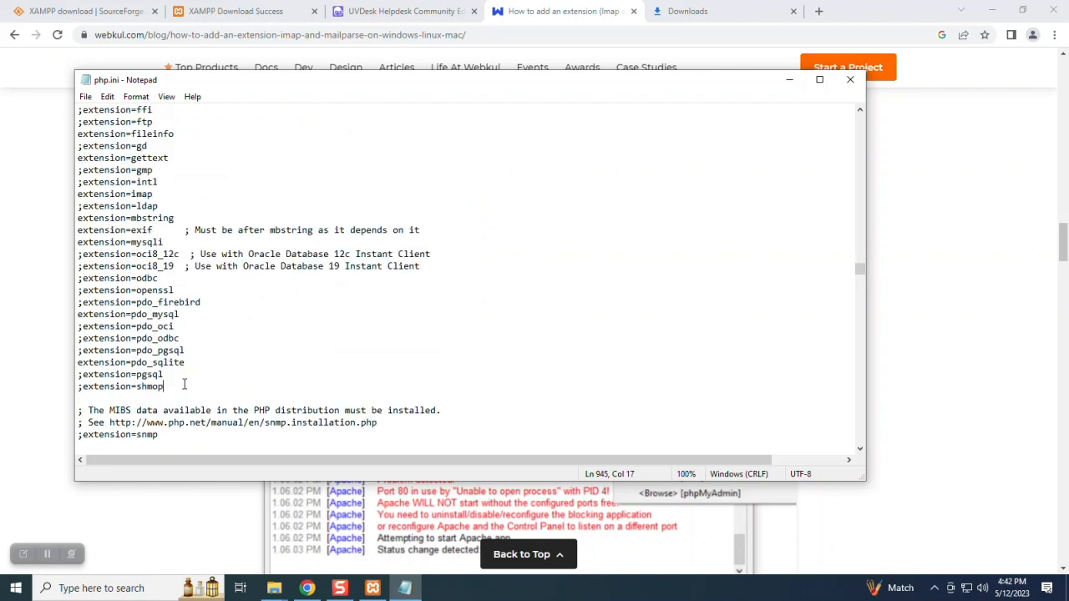
{"action": "key", "text": "Return"}
{"action": "key", "text": "ctrl+v"}
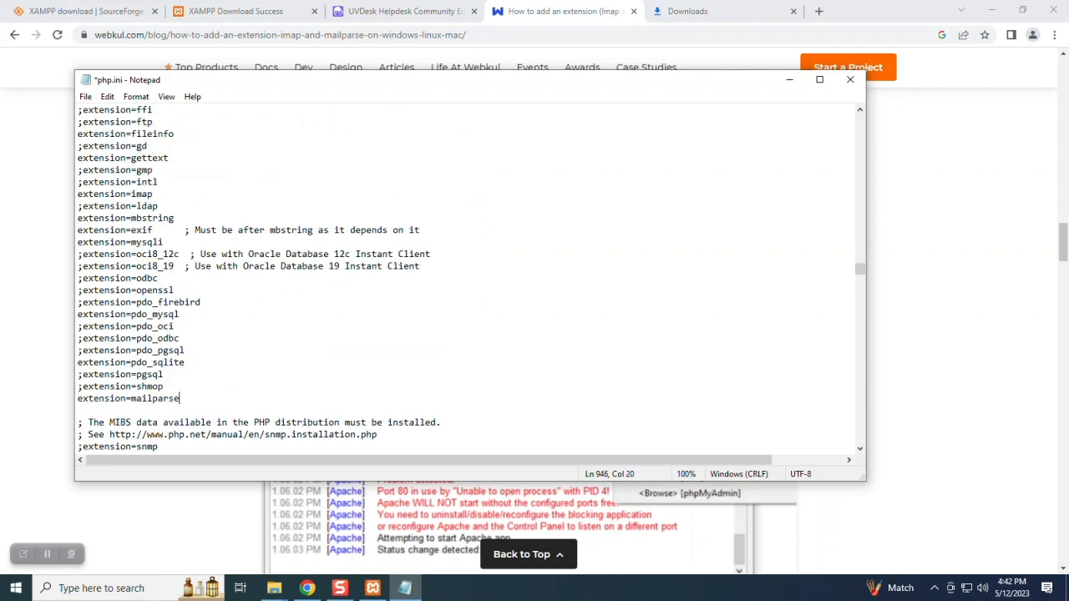
{"action": "left_click", "coordinate": [85, 97]}
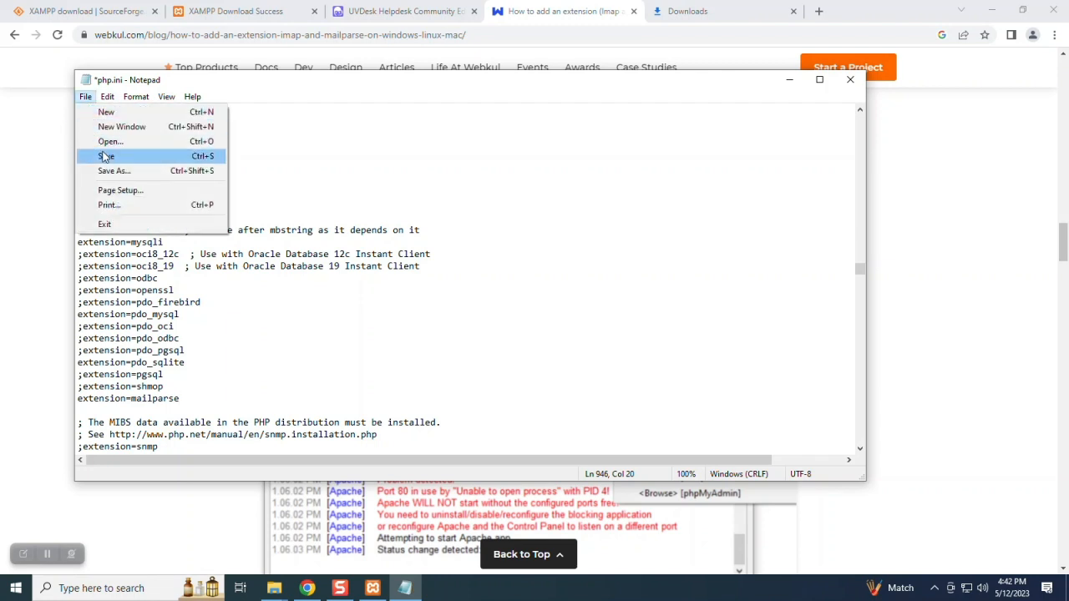
{"action": "left_click", "coordinate": [107, 156]}
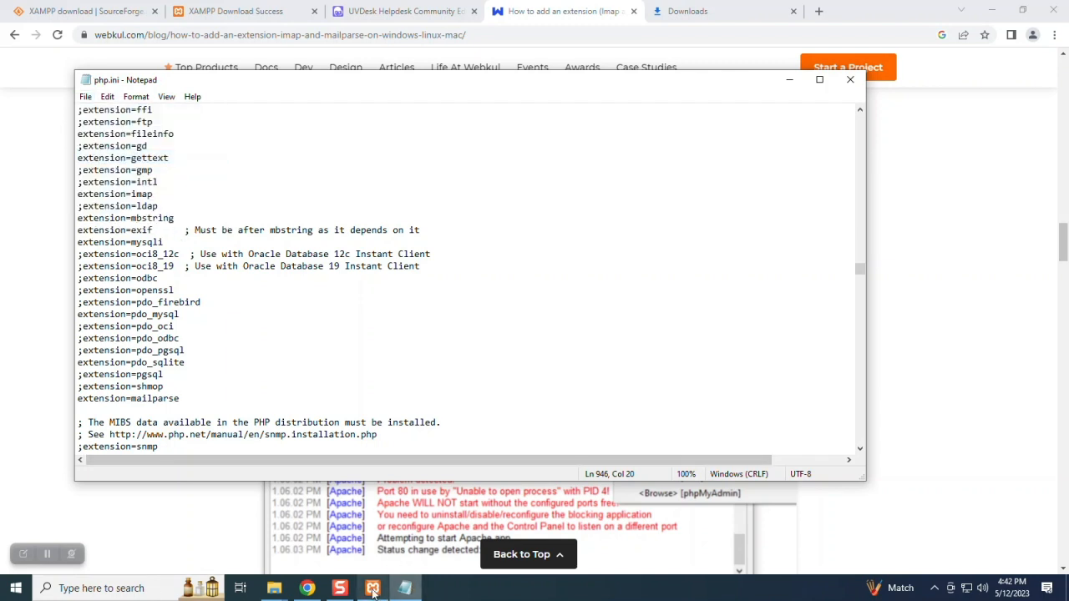
- Restart Apache in the XAMPP Control Panel, then go back to the UVdesk installer
{"action": "left_click", "coordinate": [373, 588]}
{"action": "left_click", "coordinate": [619, 254]}
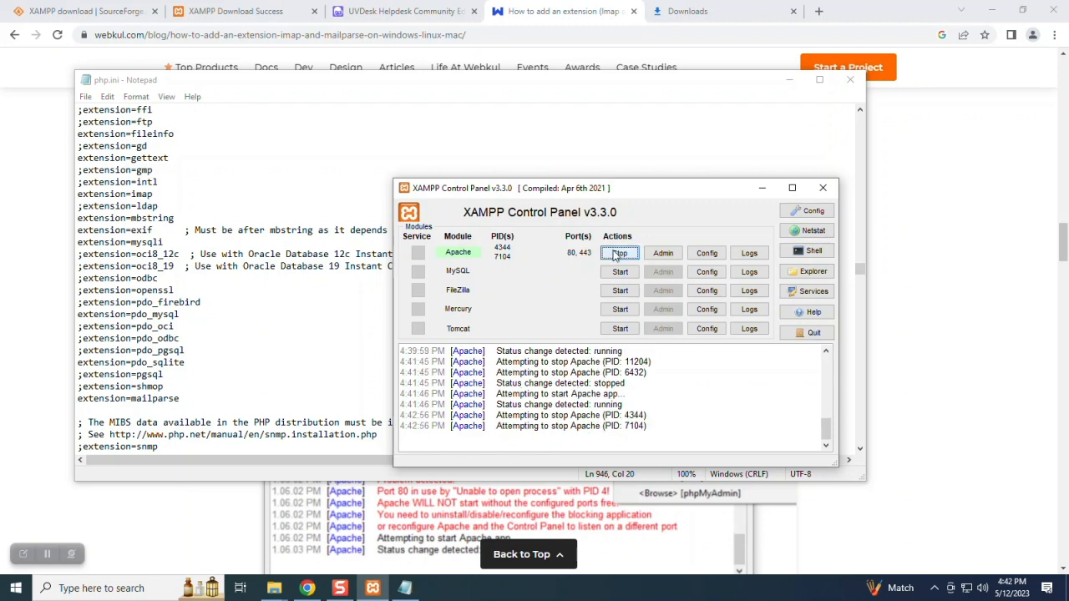
{"action": "left_click", "coordinate": [619, 253]}
{"action": "left_click", "coordinate": [439, 42]}
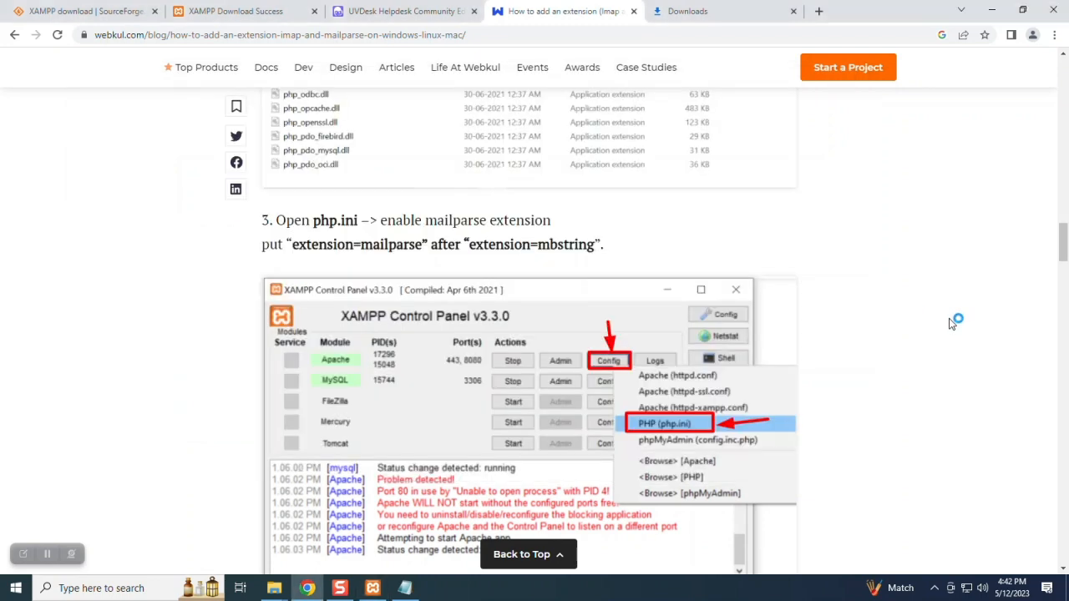
{"action": "left_click", "coordinate": [405, 11]}
- Reload the installer, pass the requirements check, and reach Database Configuration
{"action": "key", "text": "F5"}
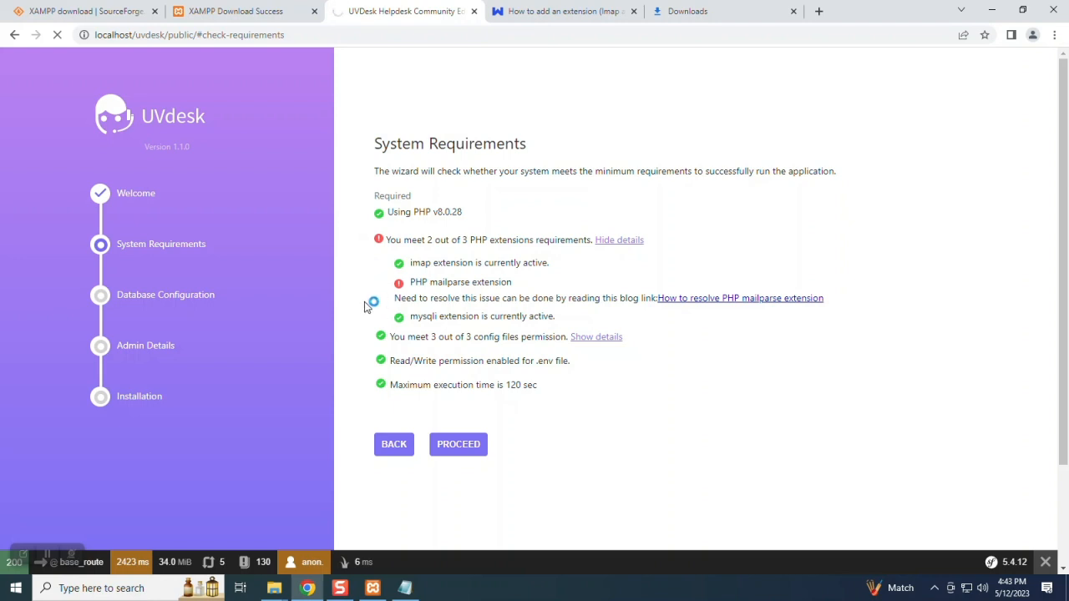
{"action": "left_click", "coordinate": [407, 268]}
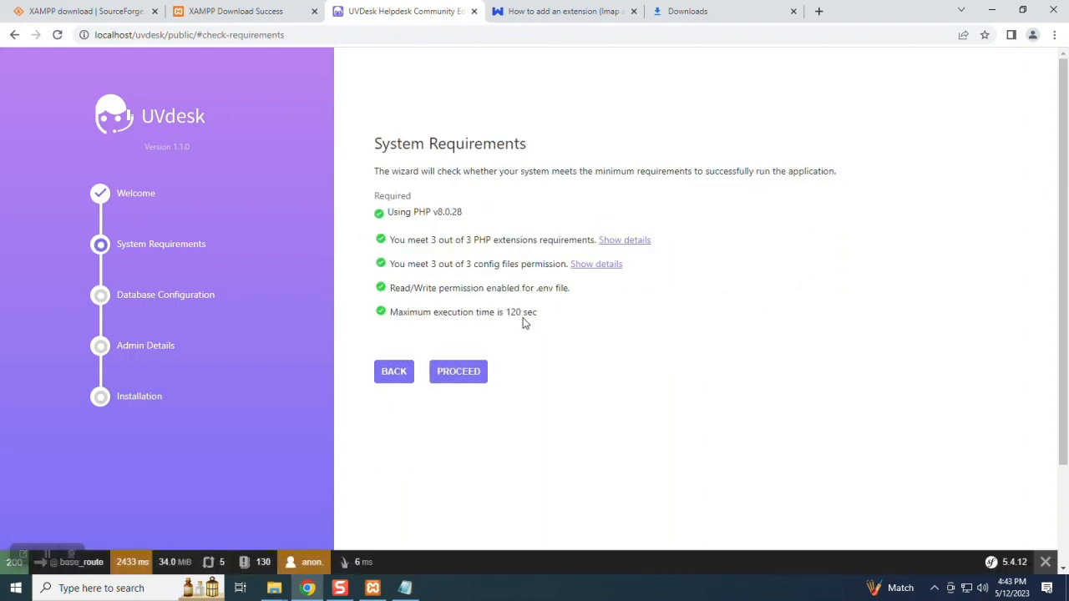
{"action": "left_click", "coordinate": [460, 372]}
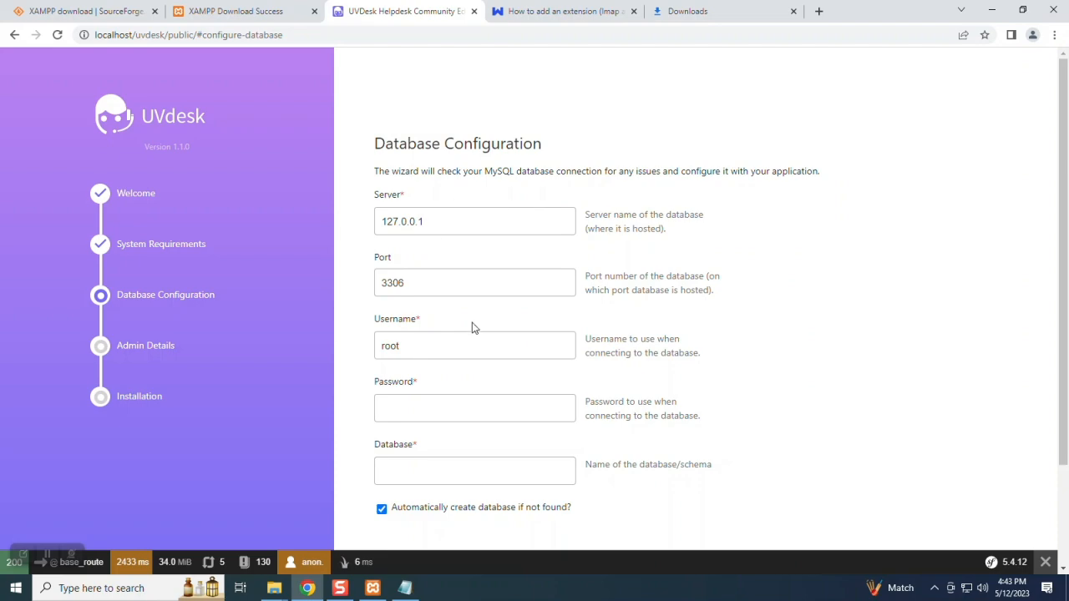
{"action": "left_click", "coordinate": [405, 402]}
{"action": "left_click", "coordinate": [420, 474]}
{"action": "key", "text": "shift+Tab"}
{"action": "left_click", "coordinate": [415, 473]}
- Open the XAMPP shell and start the mysqladmin root password command
{"action": "left_click", "coordinate": [373, 588]}
{"action": "left_click", "coordinate": [804, 252]}
{"action": "left_click", "coordinate": [308, 196]}
{"action": "type", "text": "mysqladmin -u root password"}
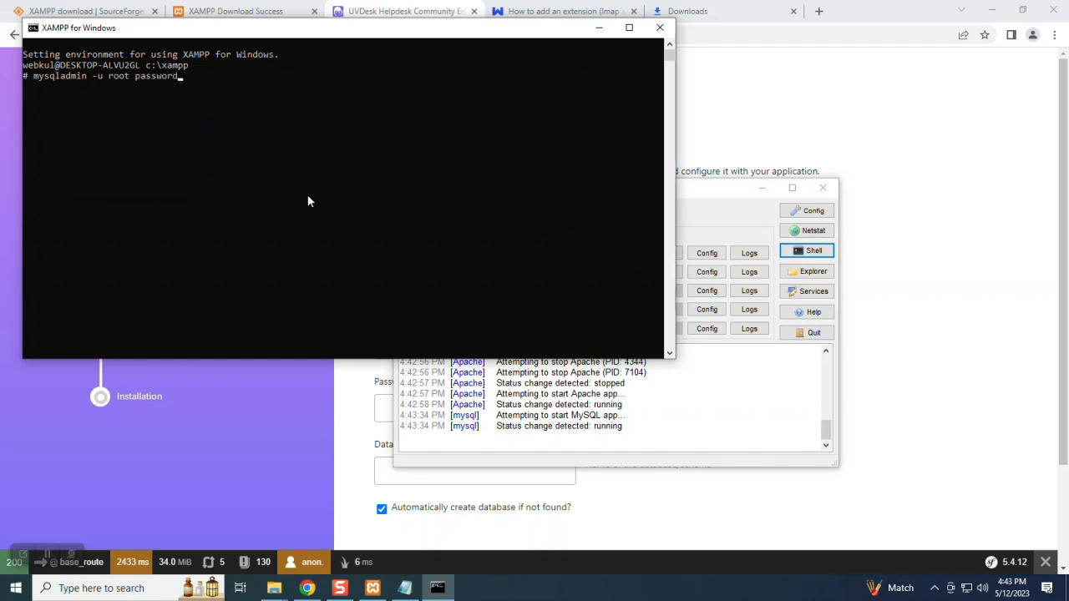
- Set the MariaDB root password with mysqladmin -u root password
{"action": "key", "text": "Return"}
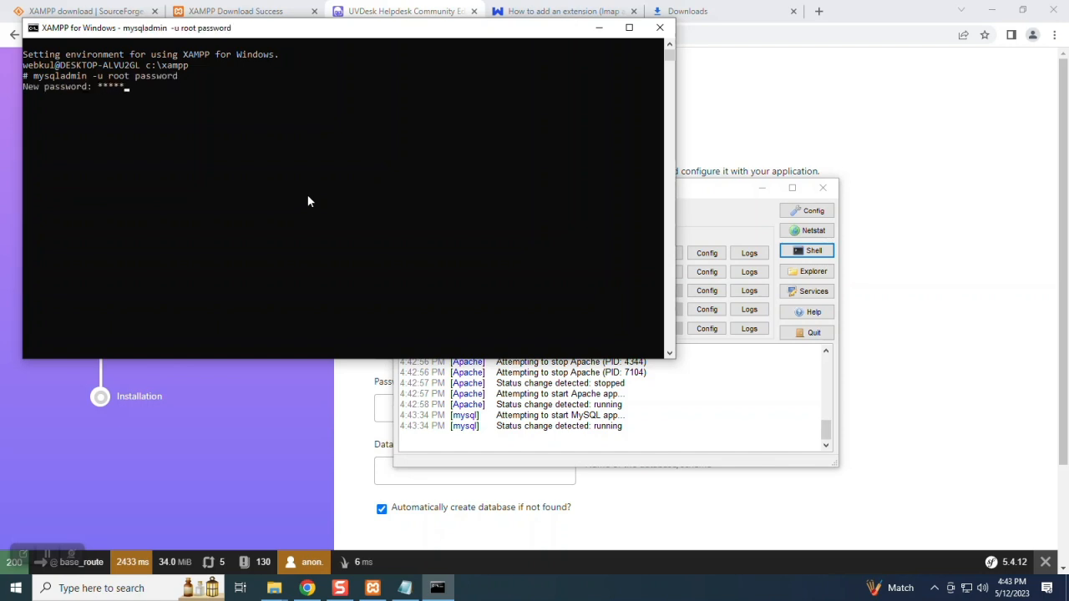
{"action": "key", "text": "Return"}
{"action": "type", "text": "*********"}
{"action": "key", "text": "Return"}
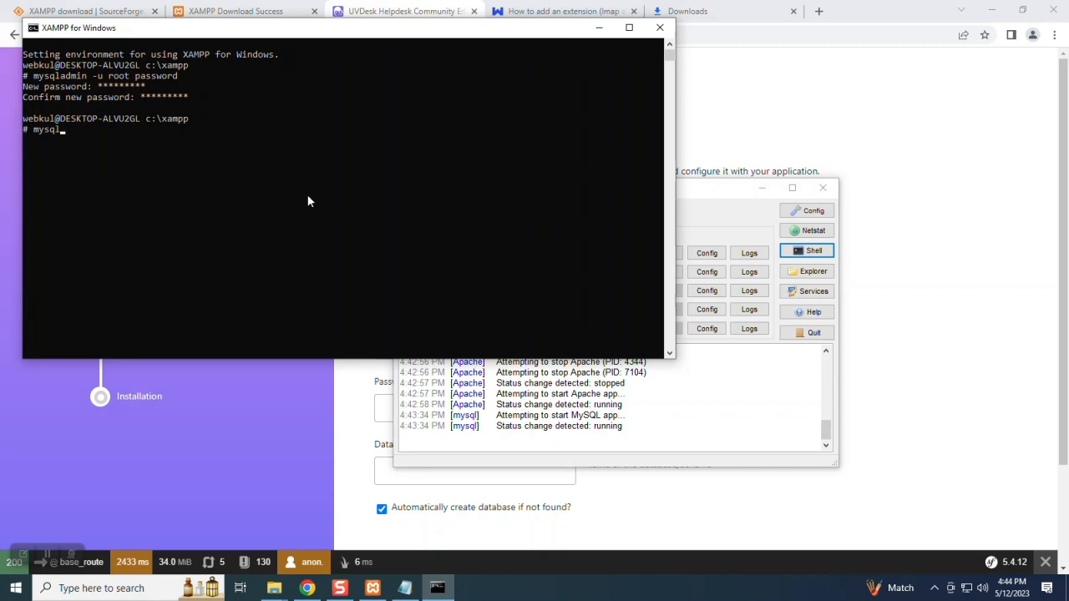
- Log in as root, run 'create database uvdesk;', then exit MariaDB and the shell
{"action": "key", "text": "Return"}
{"action": "type", "text": "*********"}
{"action": "key", "text": "Return"}
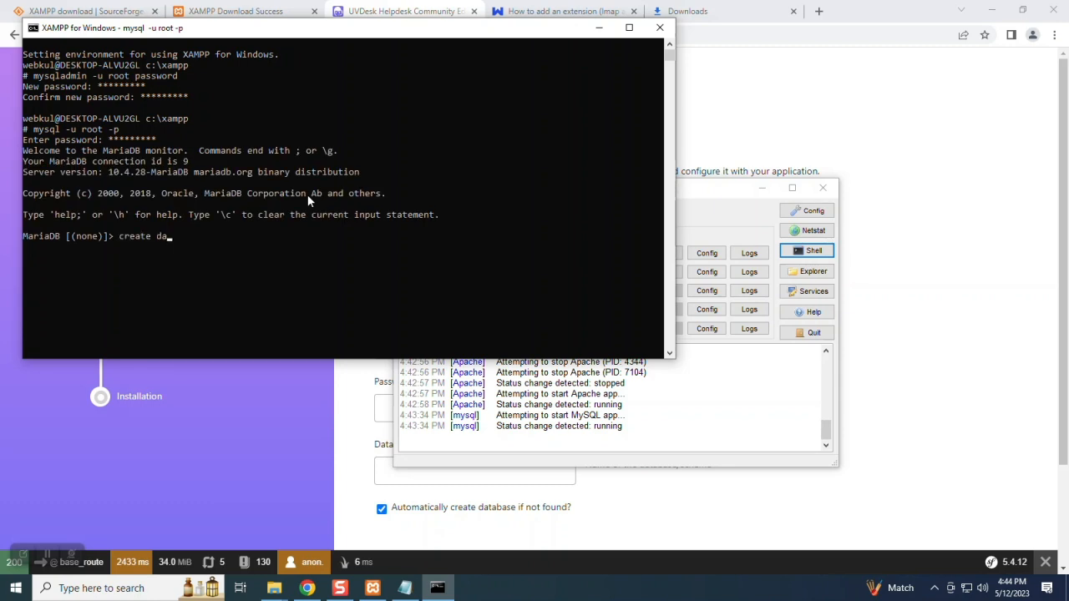
{"action": "type", "text": "create database uvdesk;"}
{"action": "key", "text": "Return"}
{"action": "type", "text": "exit"}
{"action": "key", "text": "Return"}
{"action": "type", "text": "exit"}
{"action": "key", "text": "Return"}
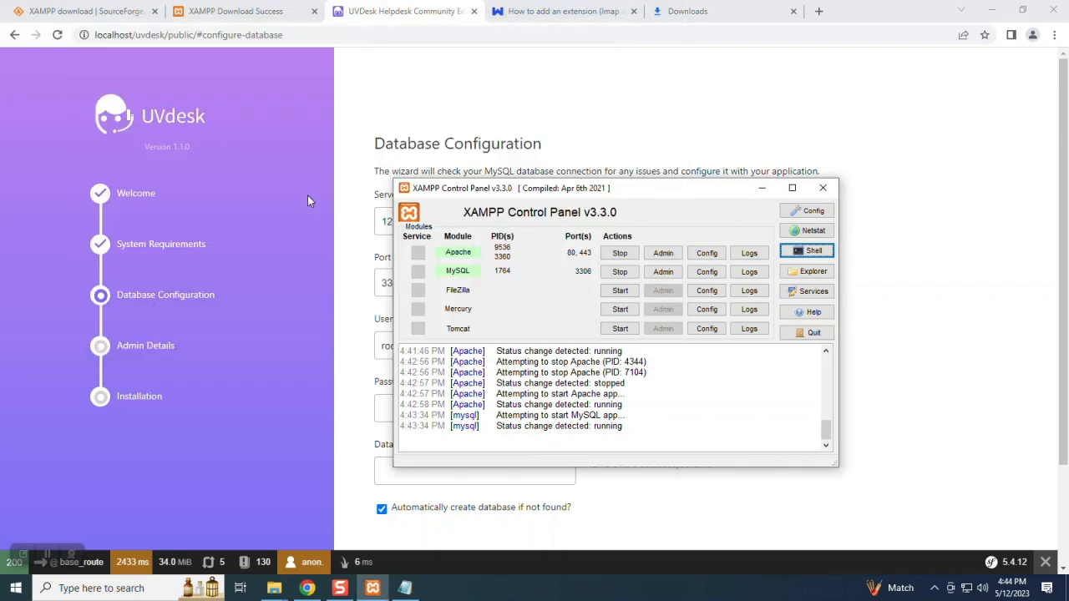
- Enter the root database password and database name 'uvdesk', then proceed
{"action": "left_click", "coordinate": [890, 352]}
{"action": "left_click", "coordinate": [489, 408]}
{"action": "type", "text": "roo"}
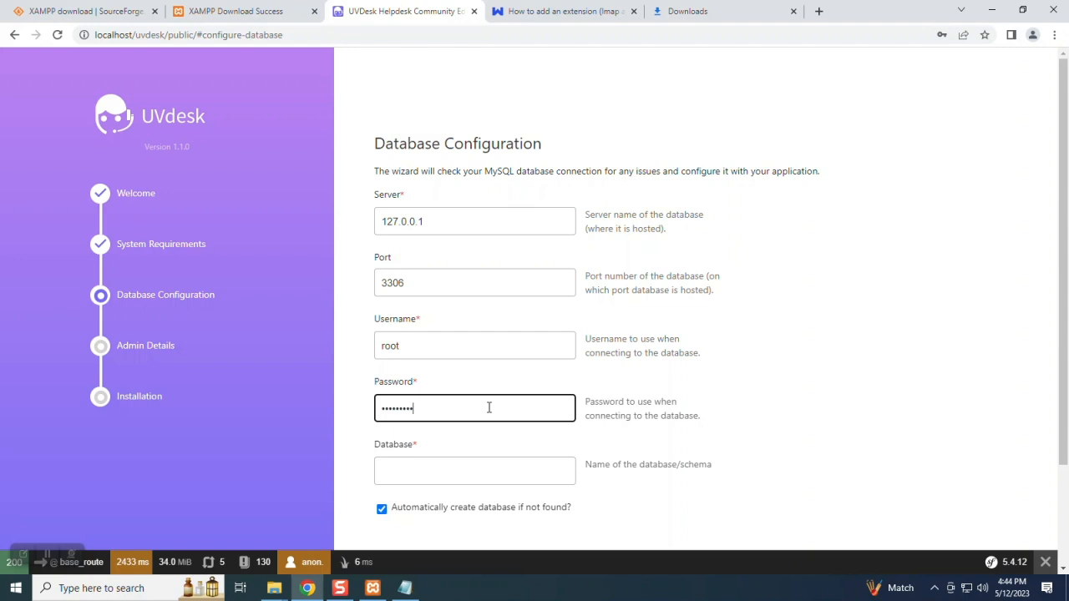
{"action": "scroll", "coordinate": [468, 393], "scroll_direction": "down", "scroll_amount": 2}
{"action": "left_click", "coordinate": [437, 351]}
{"action": "type", "text": "u"}
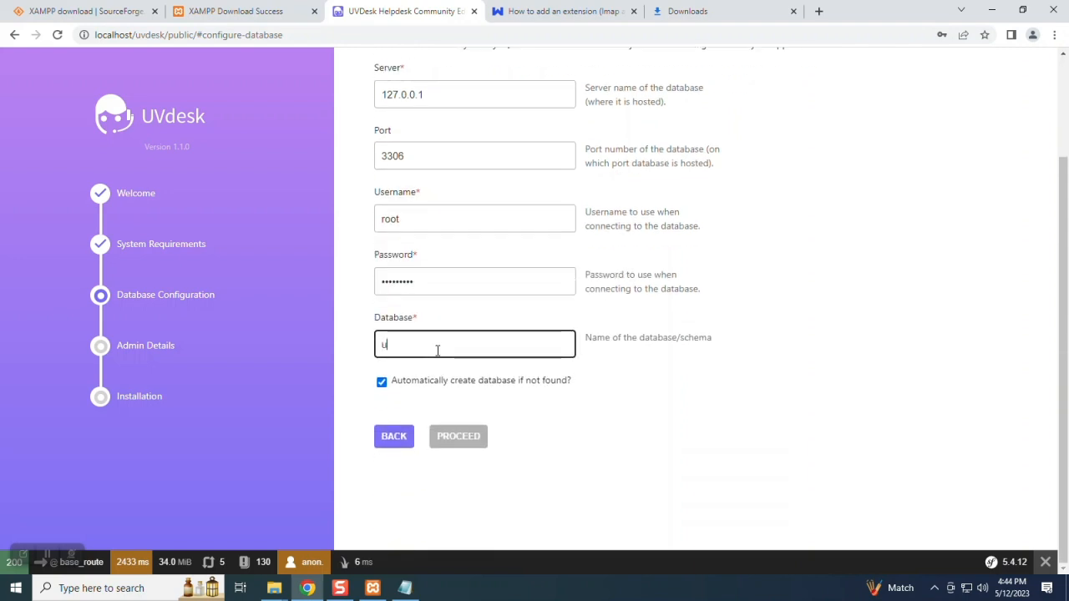
{"action": "type", "text": "vdesk"}
{"action": "left_click", "coordinate": [463, 436]}
- Answer Chrome's save-password prompt and focus the super admin Name field
{"action": "scroll", "coordinate": [465, 291], "scroll_direction": "up", "scroll_amount": 2}
{"action": "left_click", "coordinate": [428, 224]}
{"action": "left_click", "coordinate": [904, 231]}
{"action": "left_click", "coordinate": [468, 223]}
- Fill in the super admin's name, e-mail, password and confirmation, then proceed
{"action": "type", "text": "webkul"}
{"action": "key", "text": "Tab"}
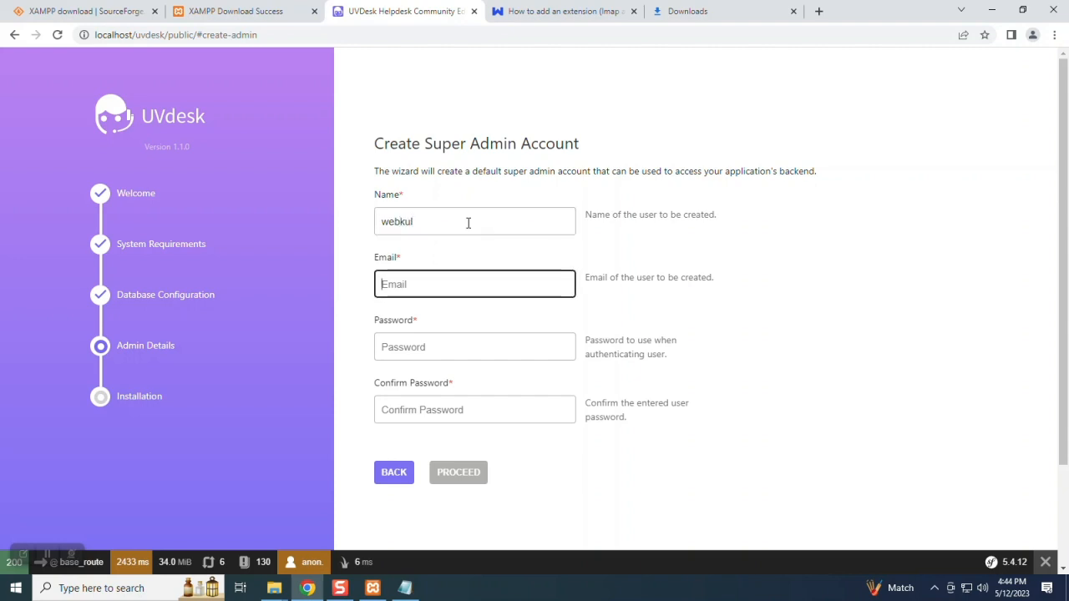
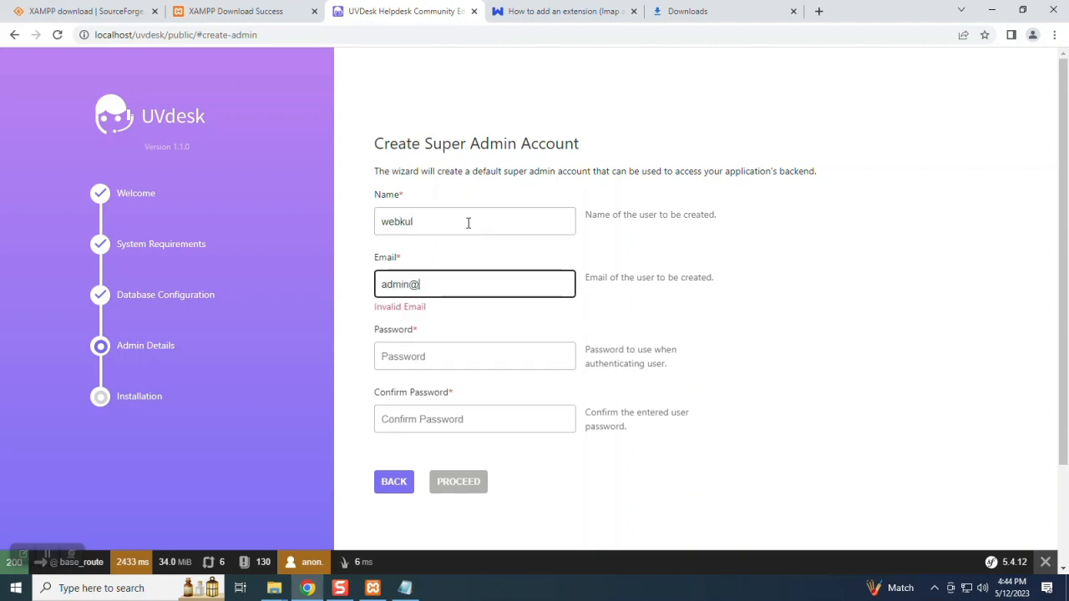
{"action": "key", "text": "Tab"}
{"action": "type", "text": "a"}
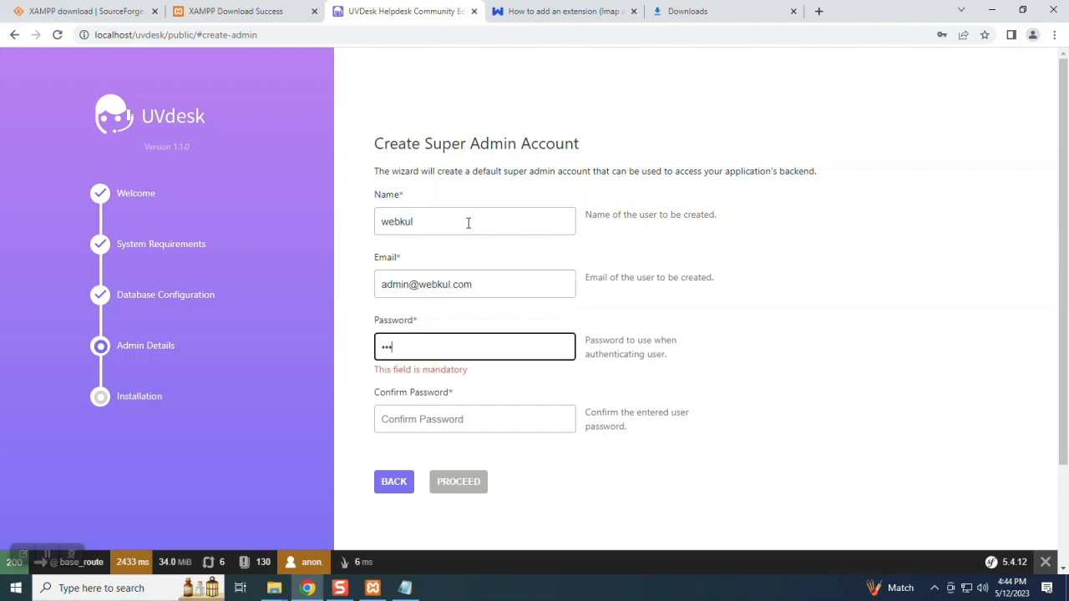
{"action": "type", "text": "1"}
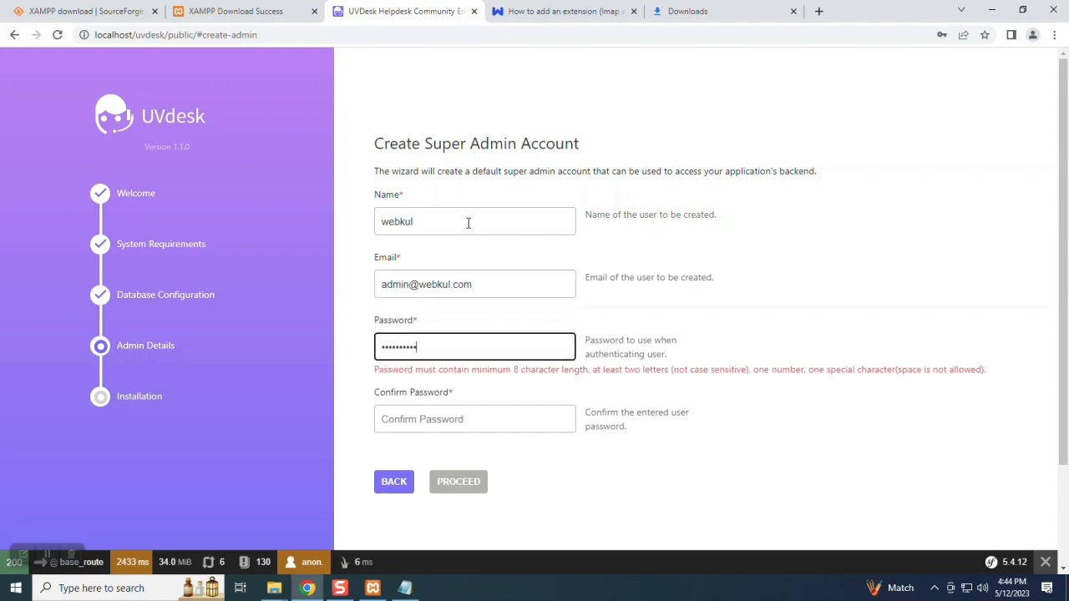
{"action": "key", "text": "Tab"}
{"action": "type", "text": "admin12345"}
{"action": "left_click", "coordinate": [598, 468]}
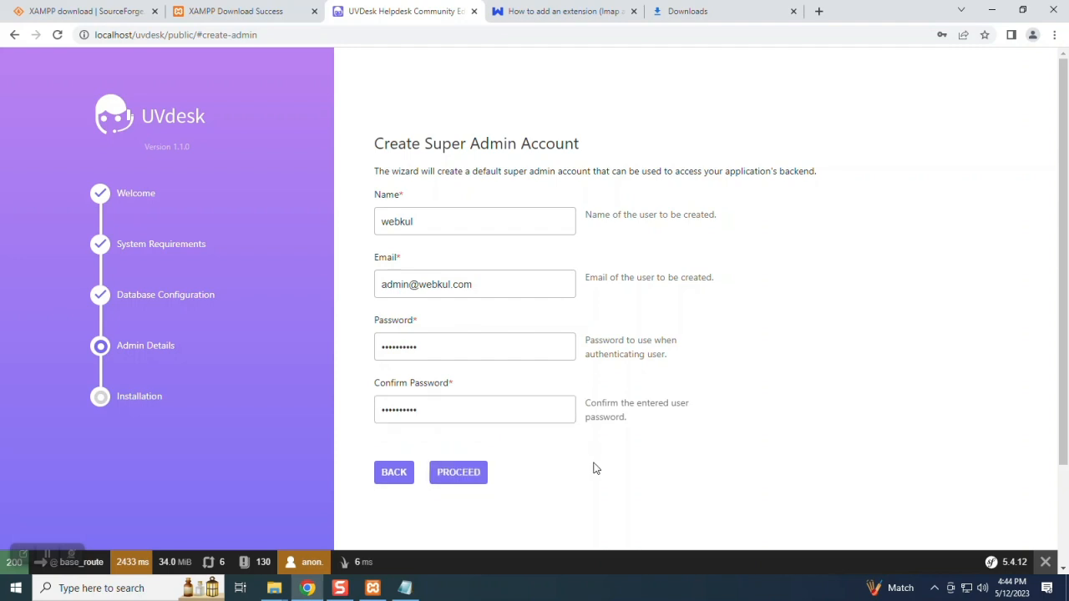
{"action": "left_click", "coordinate": [458, 473]}
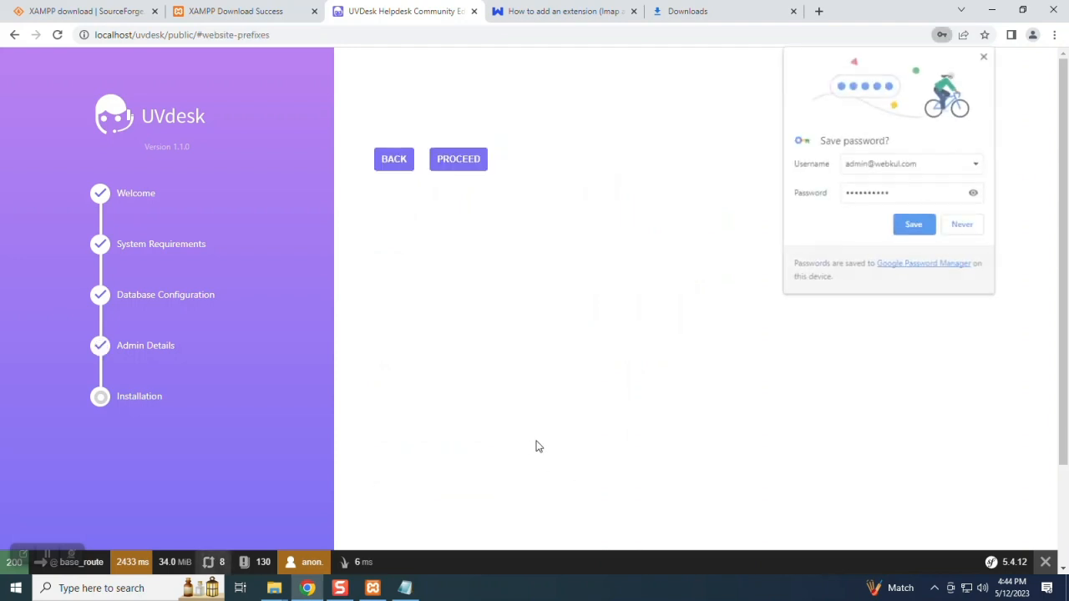
- Keep the member and customer prefixes and install the helpdesk
{"action": "left_click", "coordinate": [965, 227]}
{"action": "left_click", "coordinate": [455, 303]}
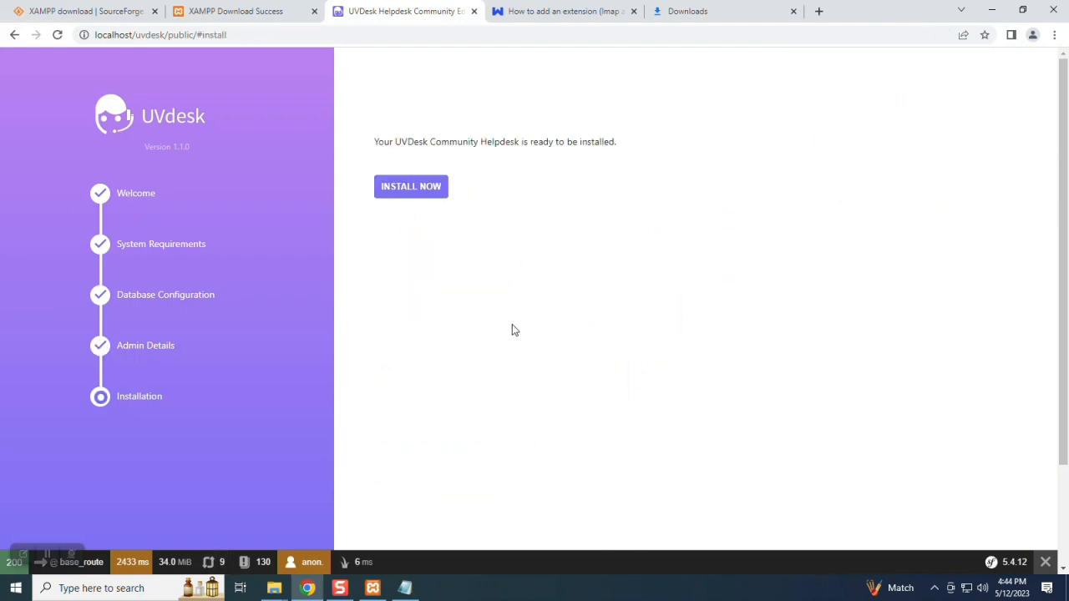
{"action": "left_click", "coordinate": [410, 192]}
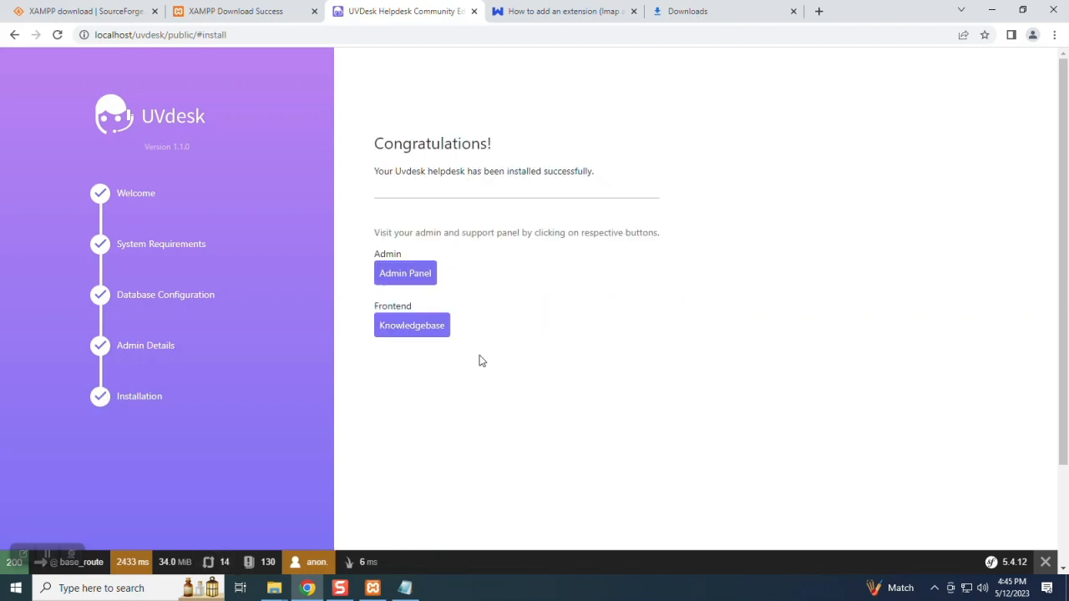
- Open Admin Panel and Knowledgebase in new tabs, close old tabs, and show the login
{"action": "right_click", "coordinate": [399, 276]}
{"action": "left_click", "coordinate": [418, 281]}
{"action": "right_click", "coordinate": [431, 328]}
{"action": "left_click", "coordinate": [478, 333]}
{"action": "left_click", "coordinate": [752, 12]}
{"action": "left_click", "coordinate": [752, 11]}
{"action": "left_click", "coordinate": [561, 12]}
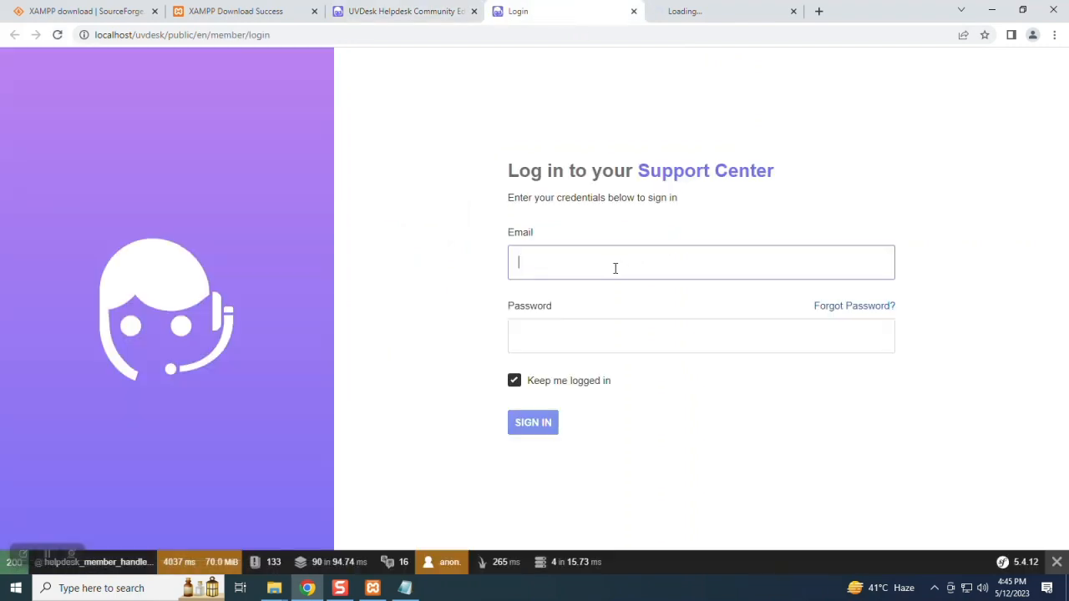
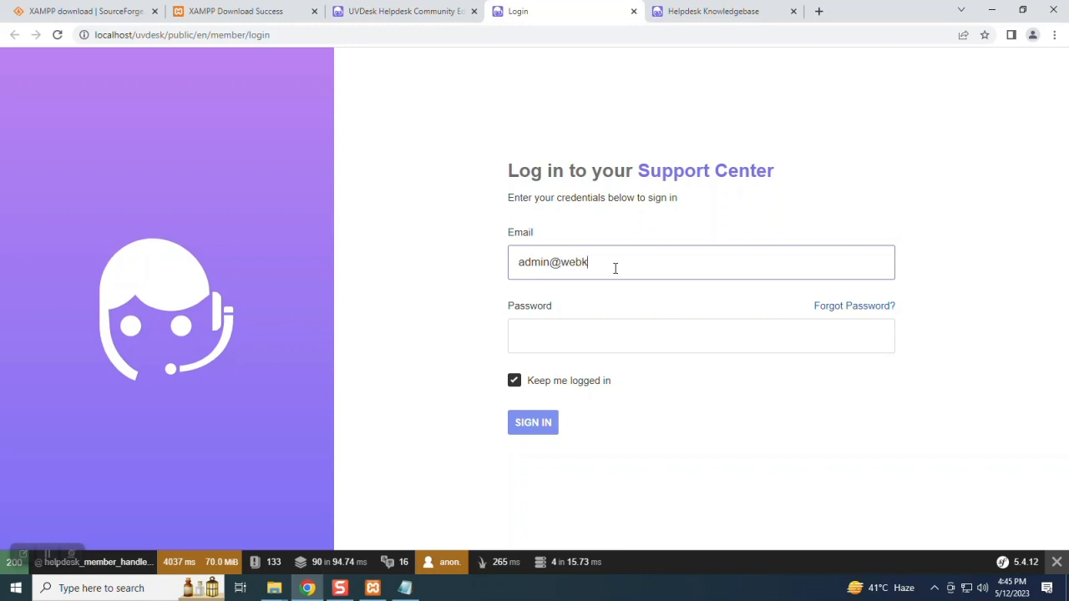
- Sign in to the Support Center with the admin e-mail and password
{"action": "key", "text": "Tab"}
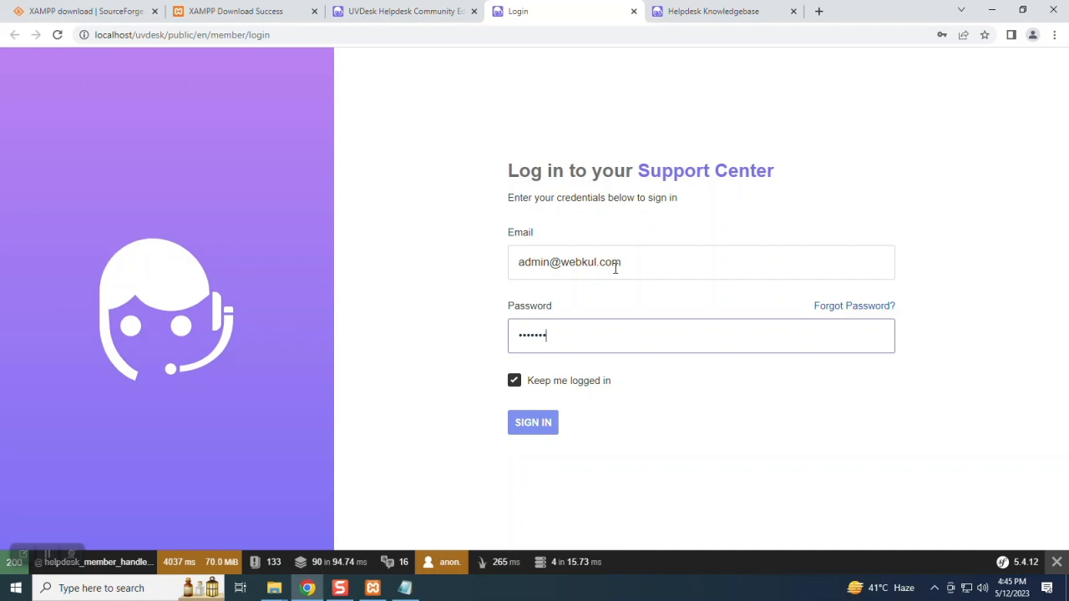
{"action": "key", "text": "Return"}
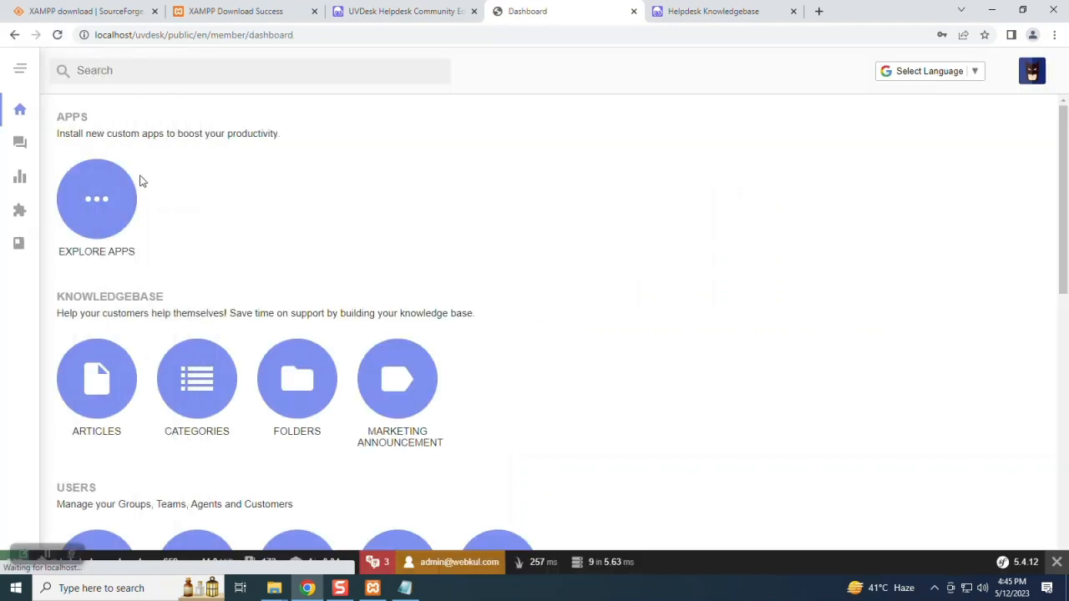
- Open the Tickets page from the dashboard and glance at its Filter View
{"action": "scroll", "coordinate": [449, 310], "scroll_direction": "down", "scroll_amount": 6}
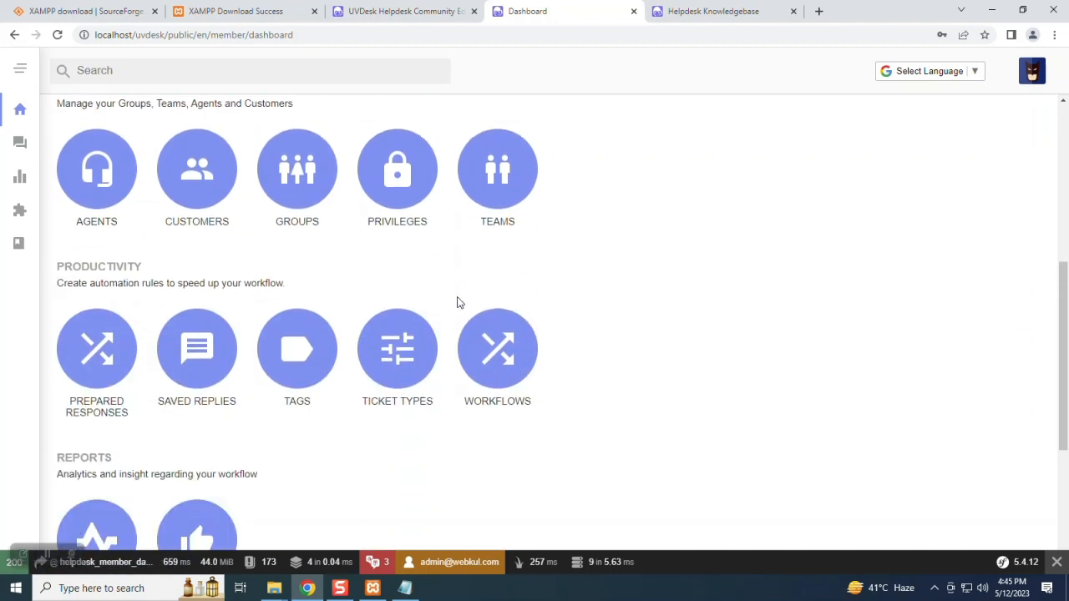
{"action": "scroll", "coordinate": [456, 300], "scroll_direction": "down", "scroll_amount": 2}
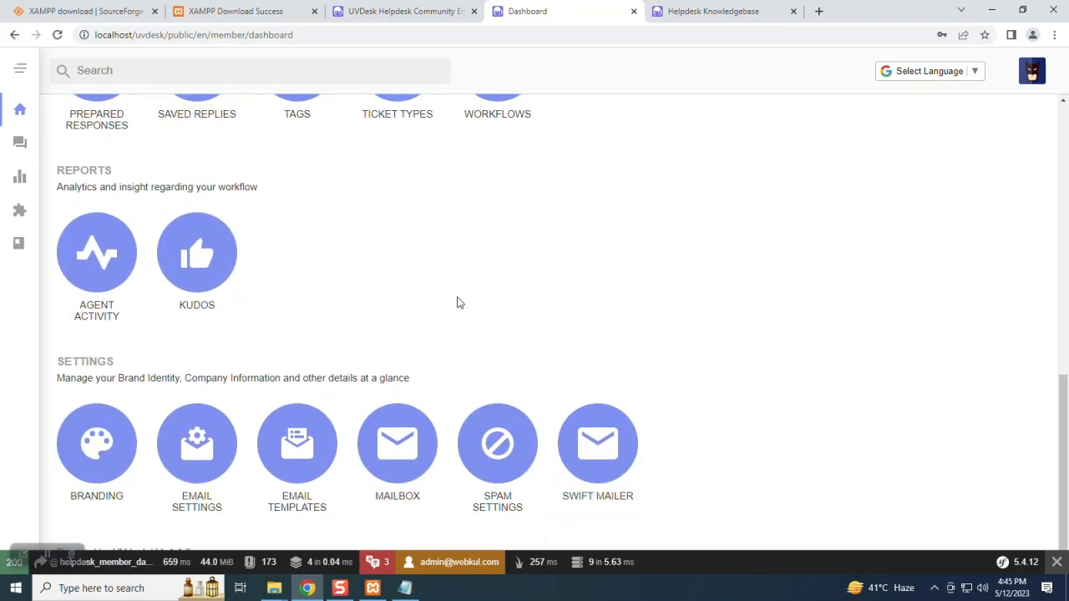
{"action": "scroll", "coordinate": [456, 300], "scroll_direction": "up", "scroll_amount": 2}
{"action": "scroll", "coordinate": [452, 298], "scroll_direction": "up", "scroll_amount": 3}
{"action": "left_click", "coordinate": [20, 144]}
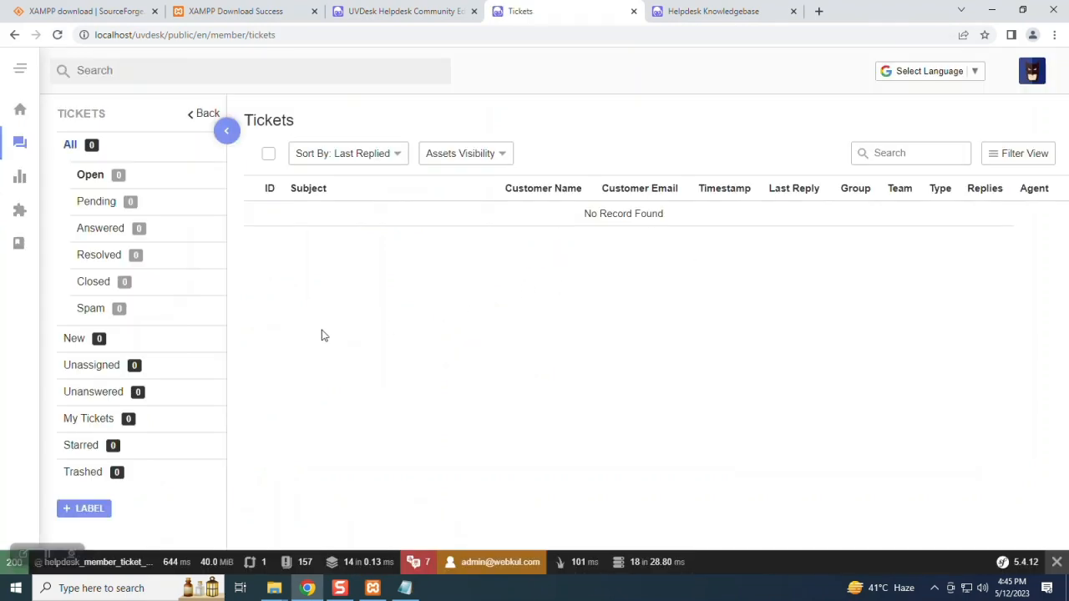
{"action": "left_click", "coordinate": [1011, 157]}
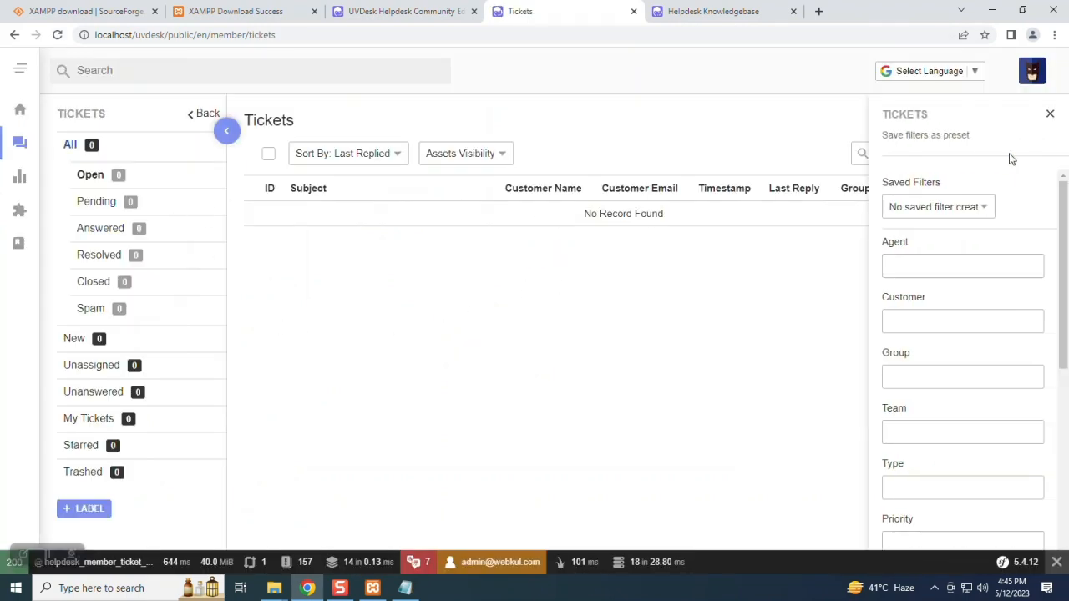
{"action": "left_click", "coordinate": [1048, 119]}
- Check the account menu and Knowledgebase tab, then return to the empty Tickets list
{"action": "left_click", "coordinate": [1039, 72]}
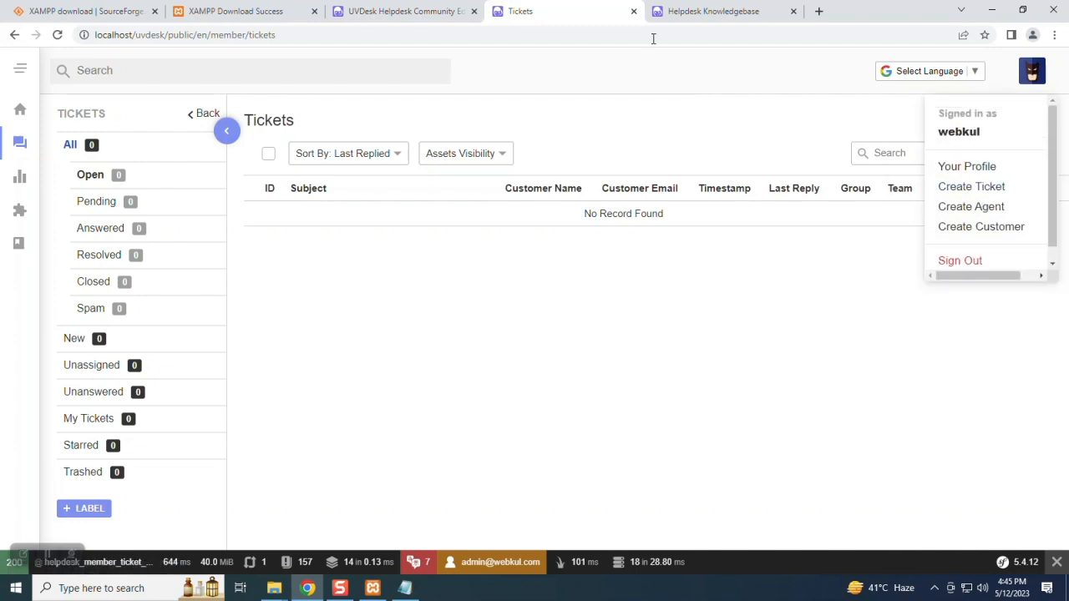
{"action": "left_click", "coordinate": [685, 12]}
{"action": "scroll", "coordinate": [649, 287], "scroll_direction": "down", "scroll_amount": 3}
{"action": "scroll", "coordinate": [647, 344], "scroll_direction": "up", "scroll_amount": 3}
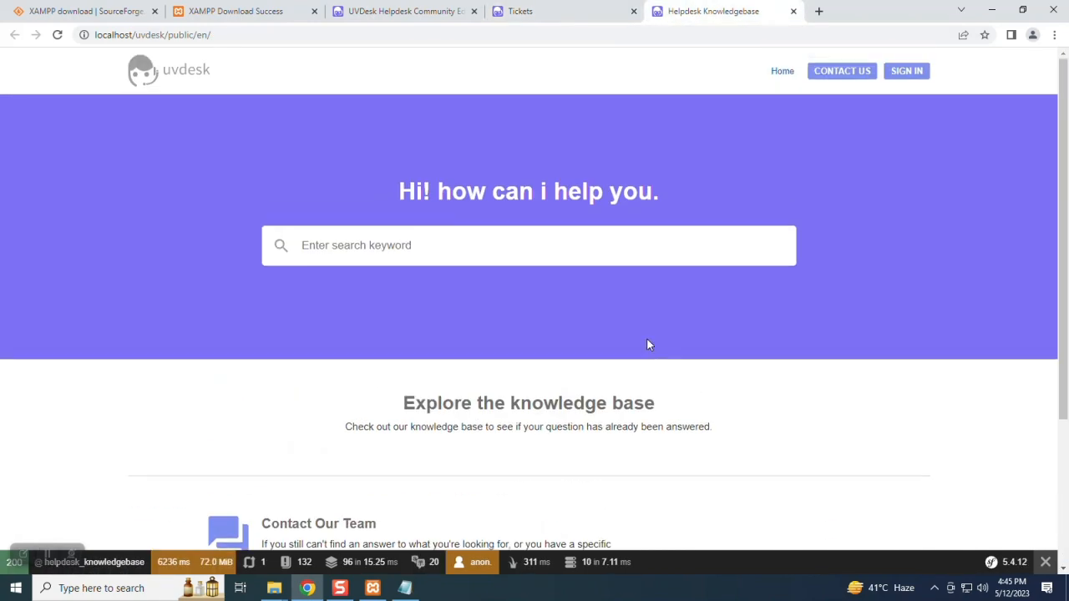
{"action": "left_click", "coordinate": [558, 12]}
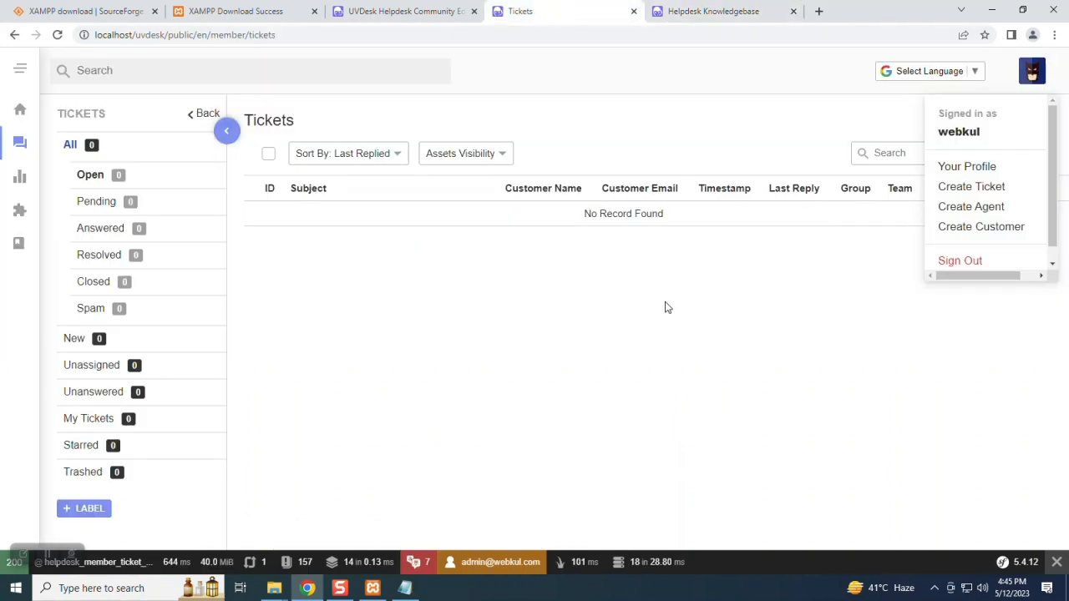
{"action": "left_click", "coordinate": [619, 314]}
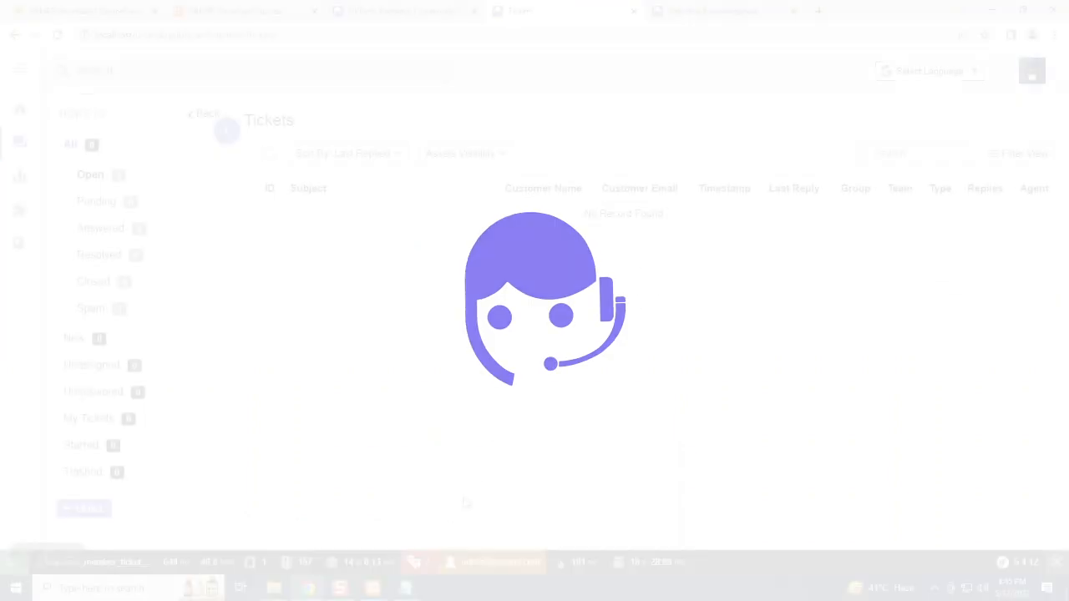